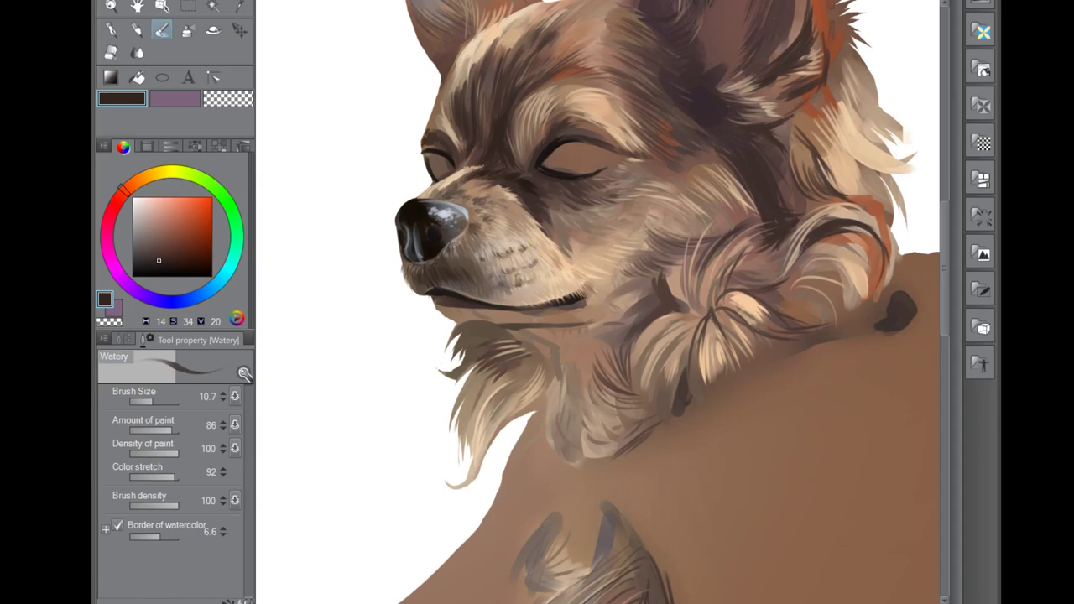
Step: Refine the dark outlines and fur around both eyes and add dark strokes onto the cheek with the Watery brush at size 10.7
{"action": "left_click_drag", "start_coordinate": [442, 112], "coordinate": [429, 130]}
{"action": "mouse_move", "coordinate": [613, 156]}
{"action": "left_mouse_down"}
{"action": "mouse_move", "coordinate": [599, 171]}
{"action": "mouse_move", "coordinate": [622, 176]}
{"action": "left_mouse_up"}
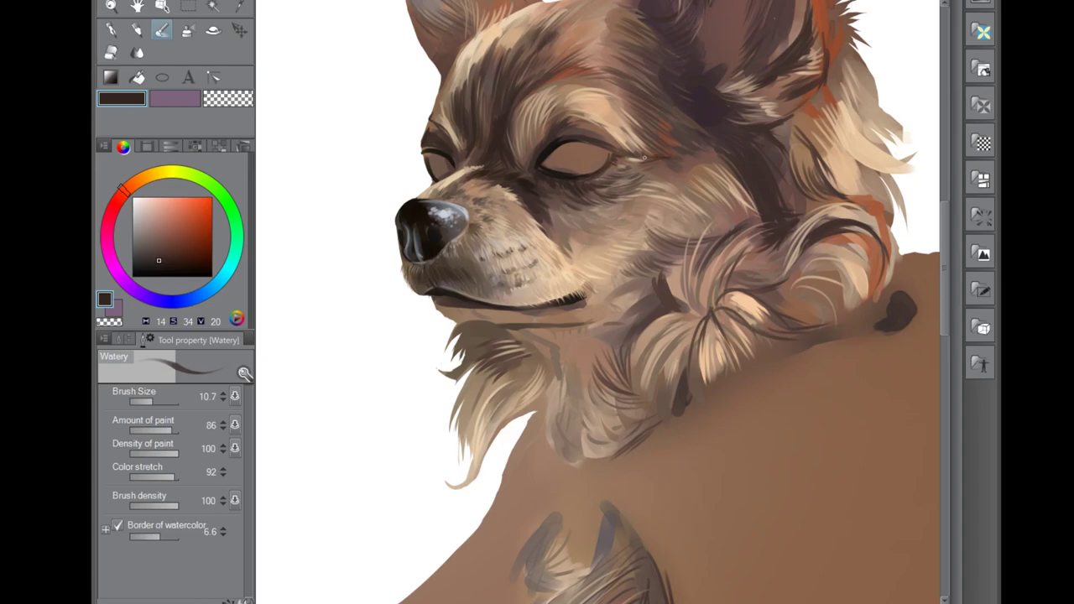
{"action": "mouse_move", "coordinate": [531, 188]}
{"action": "left_mouse_down"}
{"action": "mouse_move", "coordinate": [554, 233]}
{"action": "mouse_move", "coordinate": [564, 203]}
{"action": "left_mouse_up"}
{"action": "mouse_move", "coordinate": [539, 149]}
{"action": "left_mouse_down"}
{"action": "mouse_move", "coordinate": [541, 130]}
{"action": "mouse_move", "coordinate": [579, 117]}
{"action": "mouse_move", "coordinate": [606, 124]}
{"action": "left_mouse_up"}
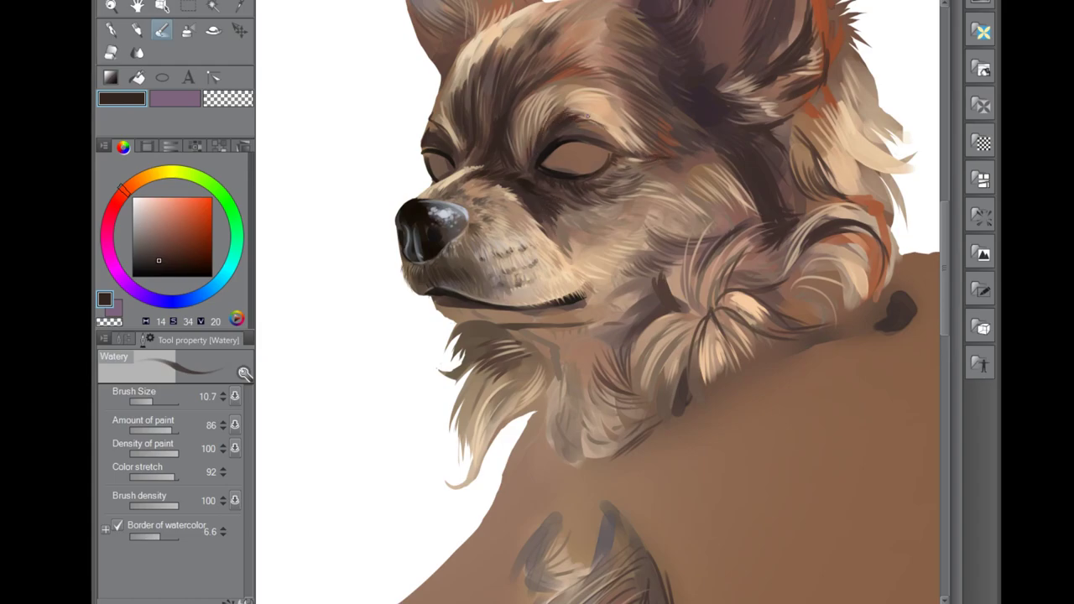
{"action": "mouse_move", "coordinate": [679, 166]}
{"action": "left_mouse_down"}
{"action": "mouse_move", "coordinate": [686, 190]}
{"action": "mouse_move", "coordinate": [712, 154]}
{"action": "mouse_move", "coordinate": [687, 112]}
{"action": "mouse_move", "coordinate": [698, 176]}
{"action": "mouse_move", "coordinate": [714, 168]}
{"action": "left_mouse_up"}
{"action": "left_click_drag", "start_coordinate": [558, 250], "coordinate": [547, 220]}
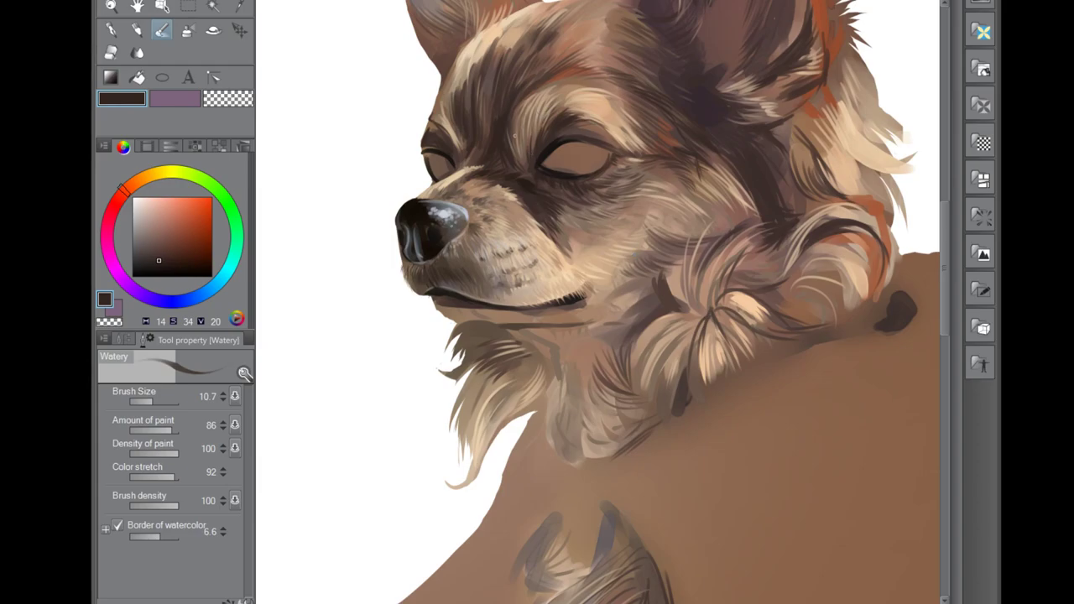
Step: Paint fine dark brown fur strokes on the cheek and forehead and along the mouth line
{"action": "mouse_move", "coordinate": [571, 239]}
{"action": "left_mouse_down"}
{"action": "mouse_move", "coordinate": [609, 217]}
{"action": "mouse_move", "coordinate": [676, 203]}
{"action": "mouse_move", "coordinate": [659, 234]}
{"action": "left_mouse_up"}
{"action": "left_click_drag", "start_coordinate": [528, 25], "coordinate": [566, 55]}
{"action": "scroll", "coordinate": [946, 228], "scroll_direction": "up", "scroll_amount": 1}
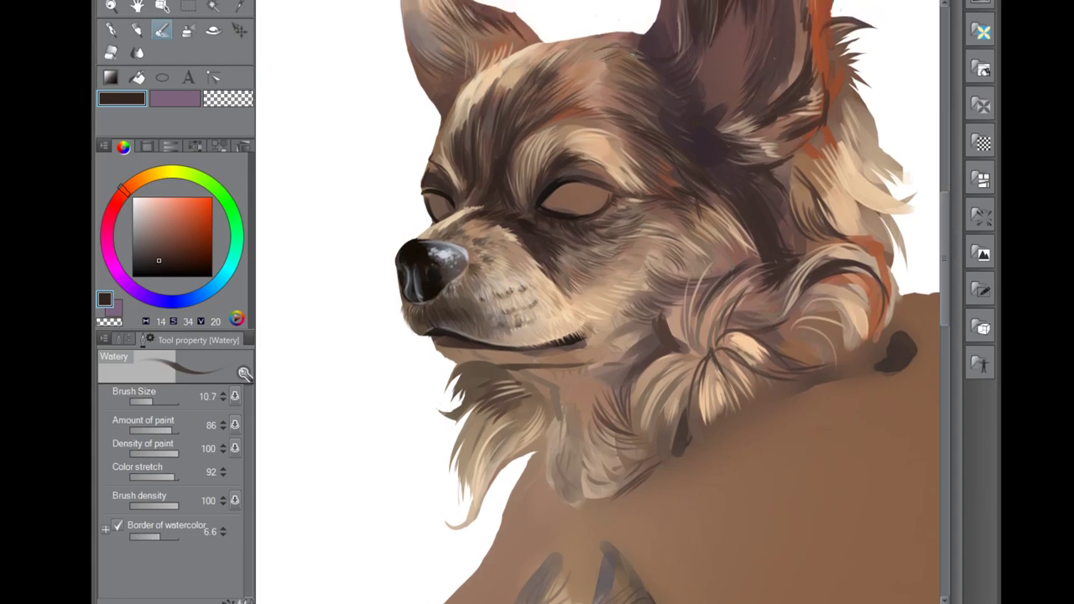
{"action": "left_click_drag", "start_coordinate": [444, 141], "coordinate": [487, 82]}
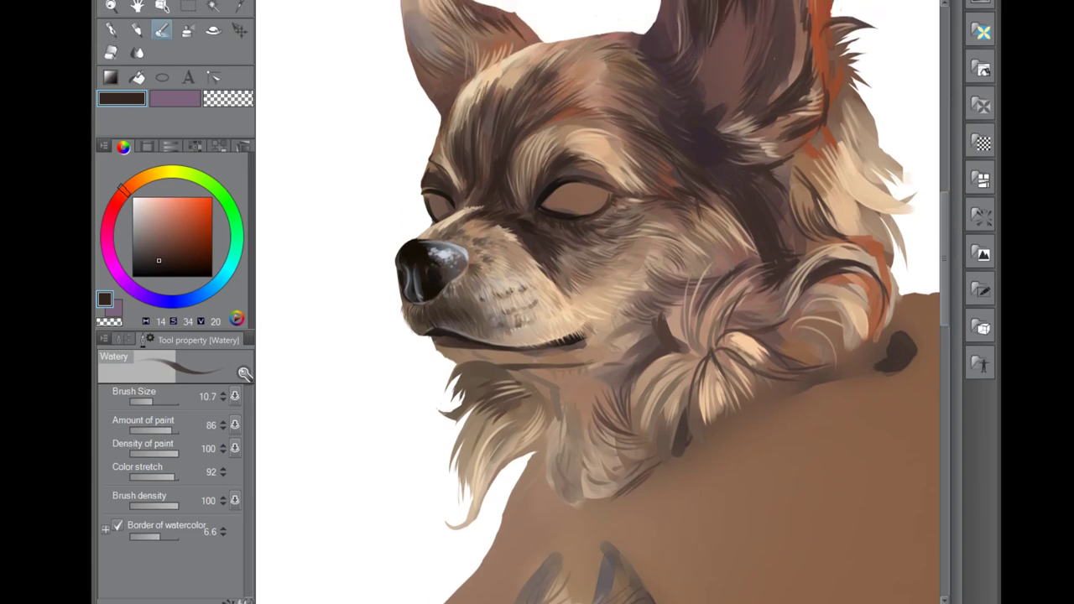
{"action": "left_click_drag", "start_coordinate": [532, 346], "coordinate": [567, 343]}
Step: Sample a reddish brown above the brow and tint the brow, cheek and muzzle bridge, reducing the Watery brush from size 37 to 21.4
{"action": "left_click", "coordinate": [646, 149], "text": "alt"}
{"action": "left_click_drag", "start_coordinate": [638, 148], "coordinate": [663, 149]}
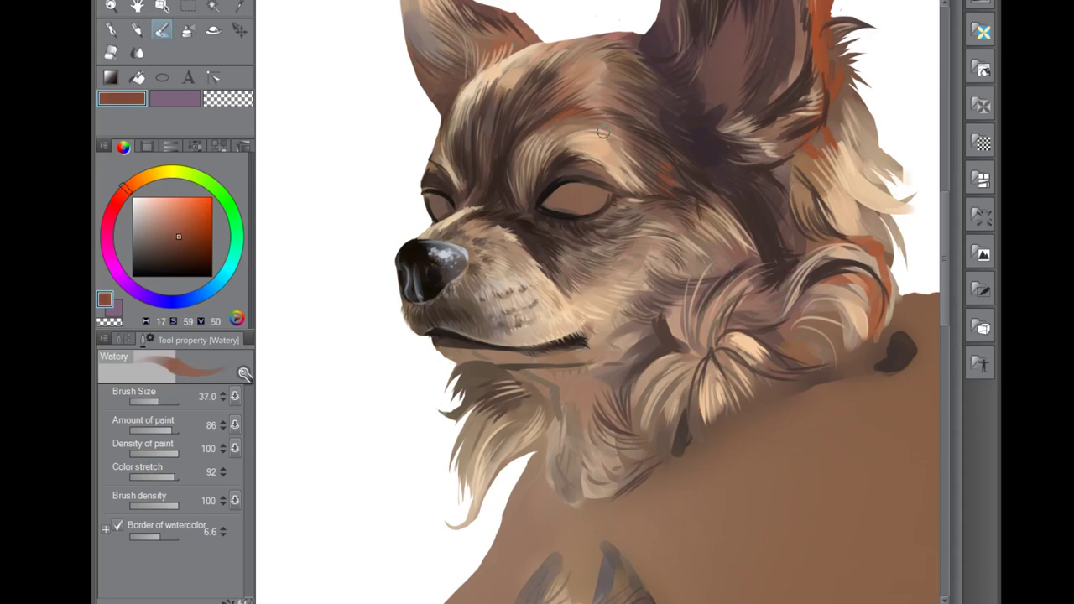
{"action": "mouse_move", "coordinate": [592, 255]}
{"action": "left_mouse_down"}
{"action": "mouse_move", "coordinate": [564, 257]}
{"action": "mouse_move", "coordinate": [624, 275]}
{"action": "left_mouse_up"}
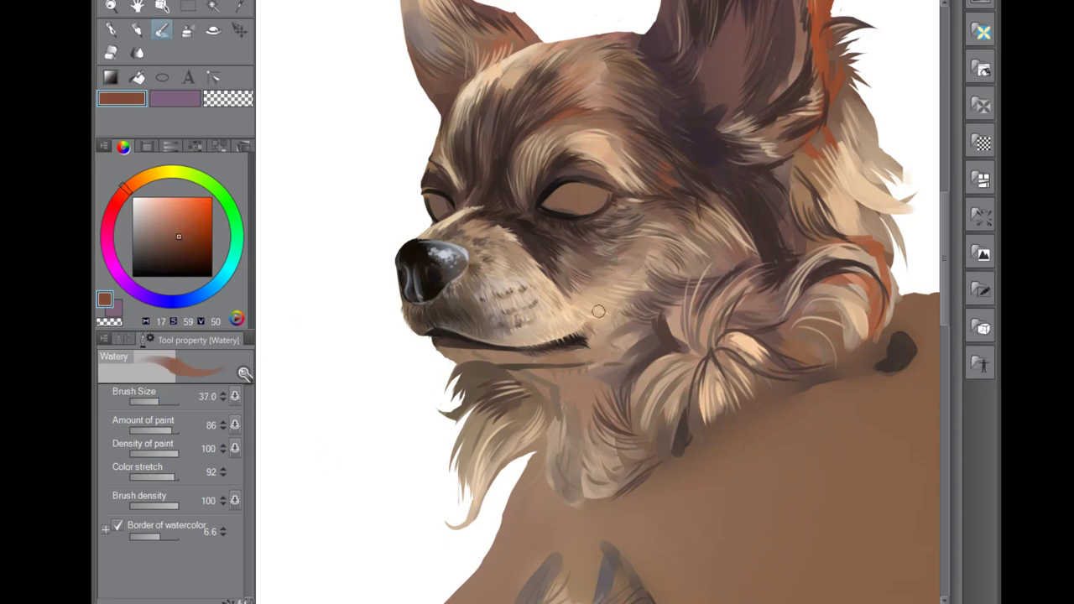
{"action": "left_click_drag", "start_coordinate": [476, 228], "coordinate": [466, 238]}
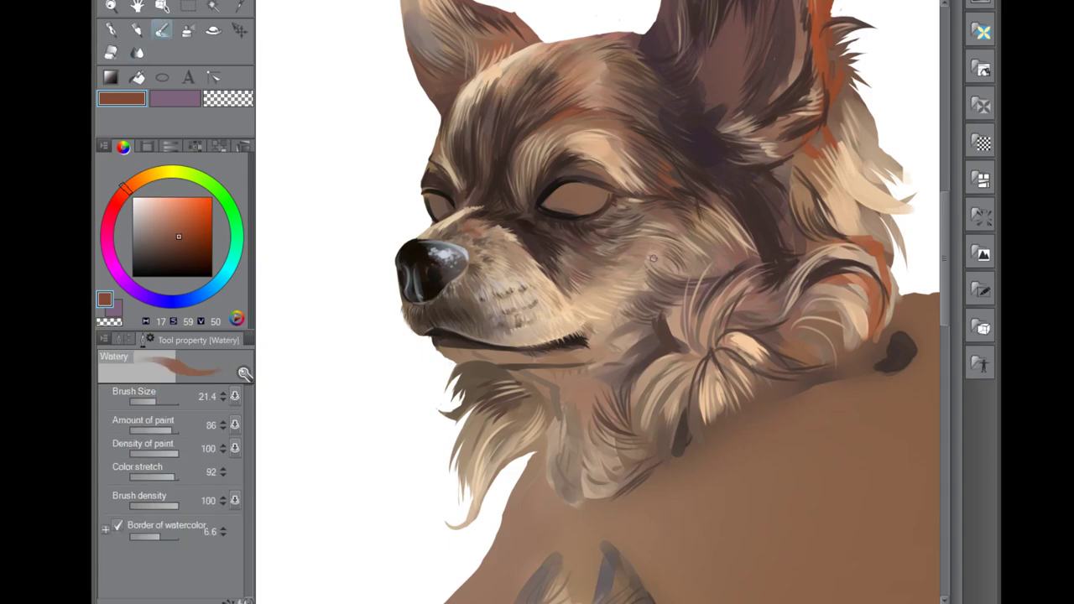
Step: Layer sampled tan, dark brown and grey-brown fur tones over the cheek and its edge against the ruff at brush size 21.4
{"action": "left_click", "coordinate": [606, 255], "text": "alt"}
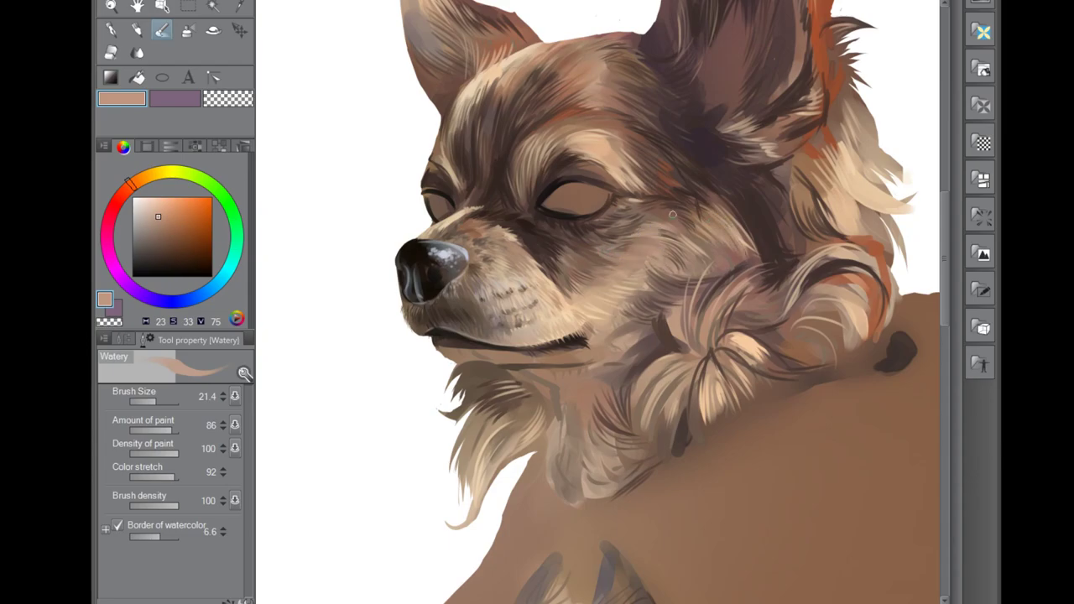
{"action": "left_click", "coordinate": [703, 209], "text": "alt"}
{"action": "left_click", "coordinate": [709, 246], "text": "alt"}
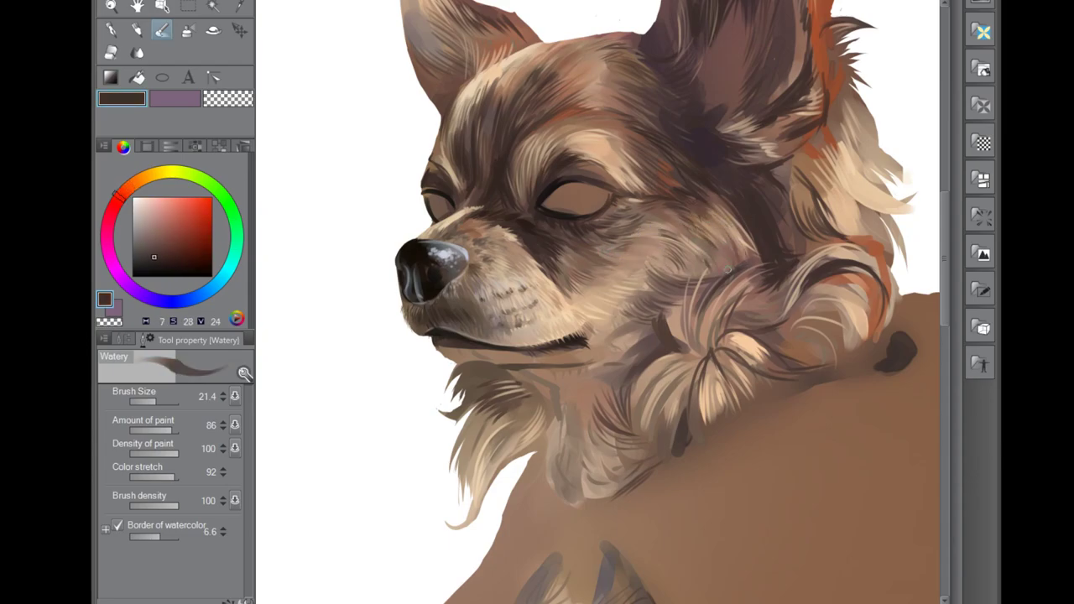
{"action": "left_click_drag", "start_coordinate": [759, 256], "coordinate": [754, 237]}
{"action": "left_click", "coordinate": [621, 327], "text": "alt"}
{"action": "left_click", "coordinate": [610, 309], "text": "alt"}
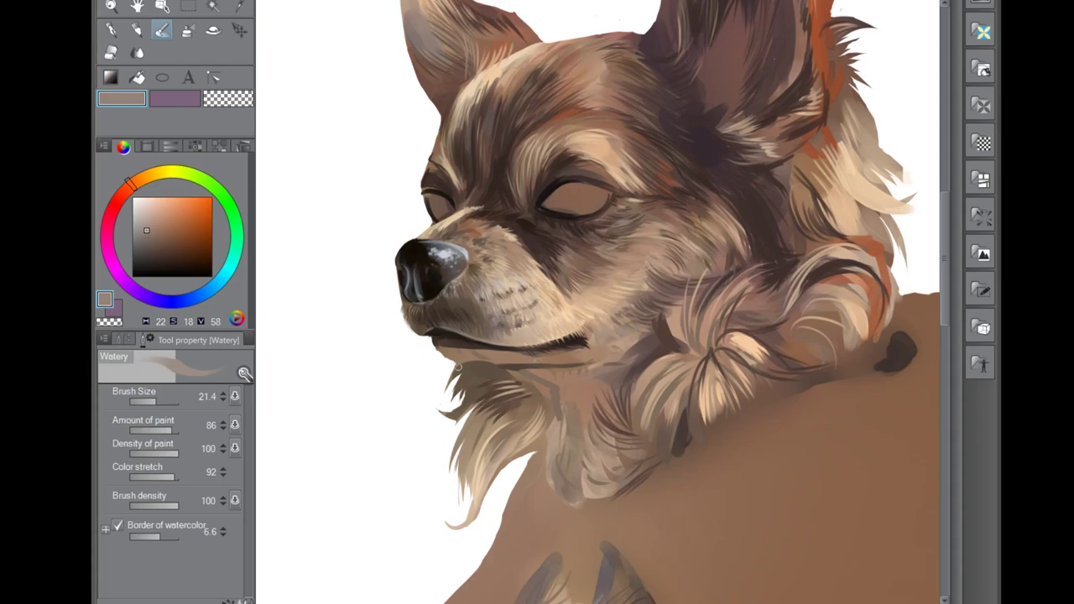
Step: Sample a pale cream from the forehead and paint thin fur highlights across the top of the head at brush size 9.4
{"action": "left_click", "coordinate": [526, 164], "text": "alt"}
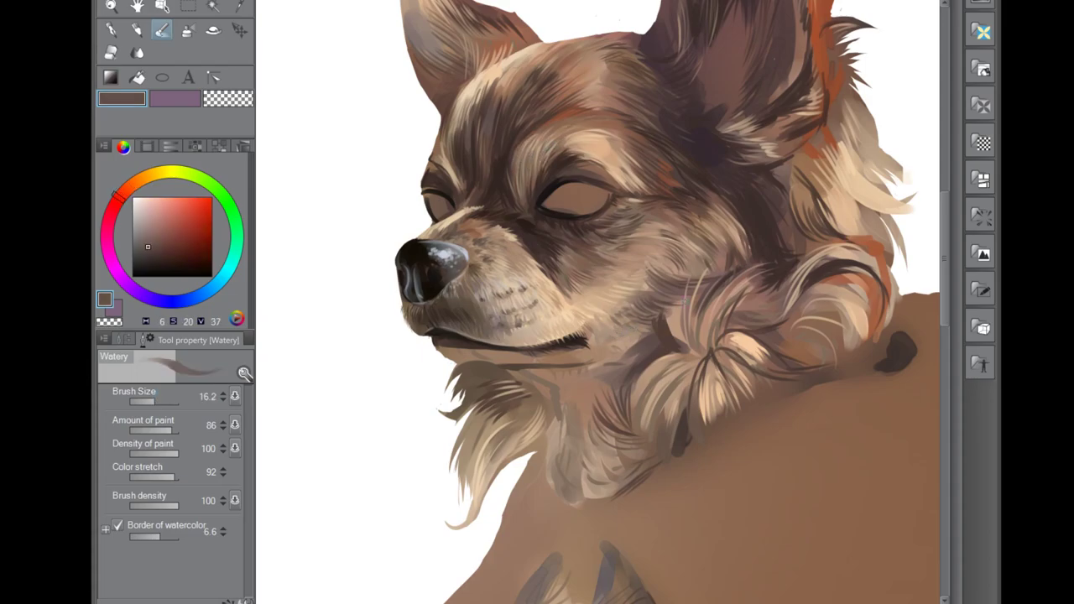
{"action": "left_click", "coordinate": [476, 82], "text": "alt"}
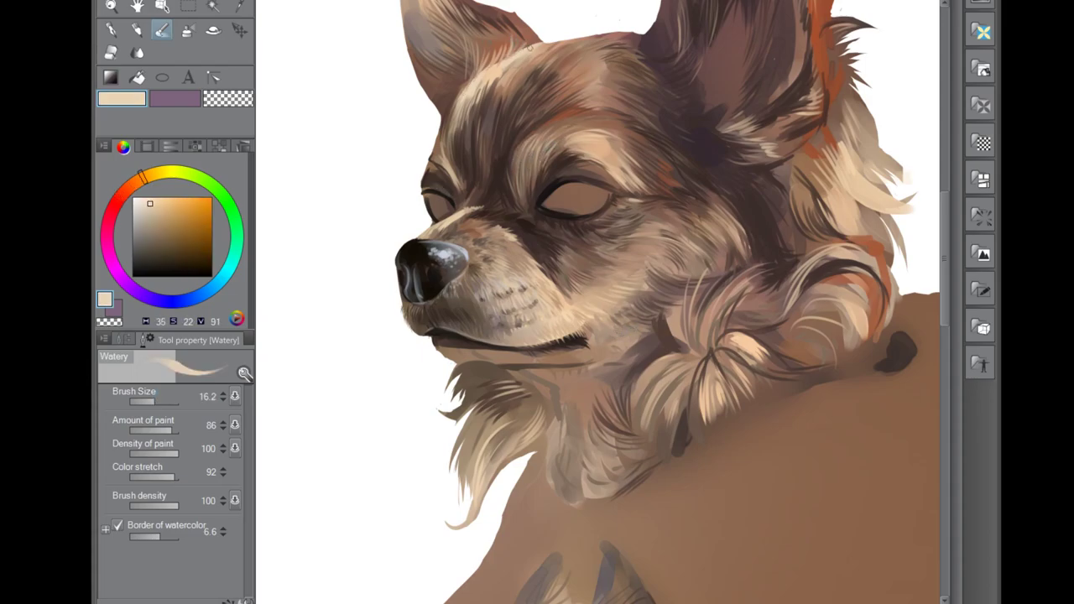
{"action": "key", "text": "bracketleft"}
{"action": "key", "text": "bracketleft"}
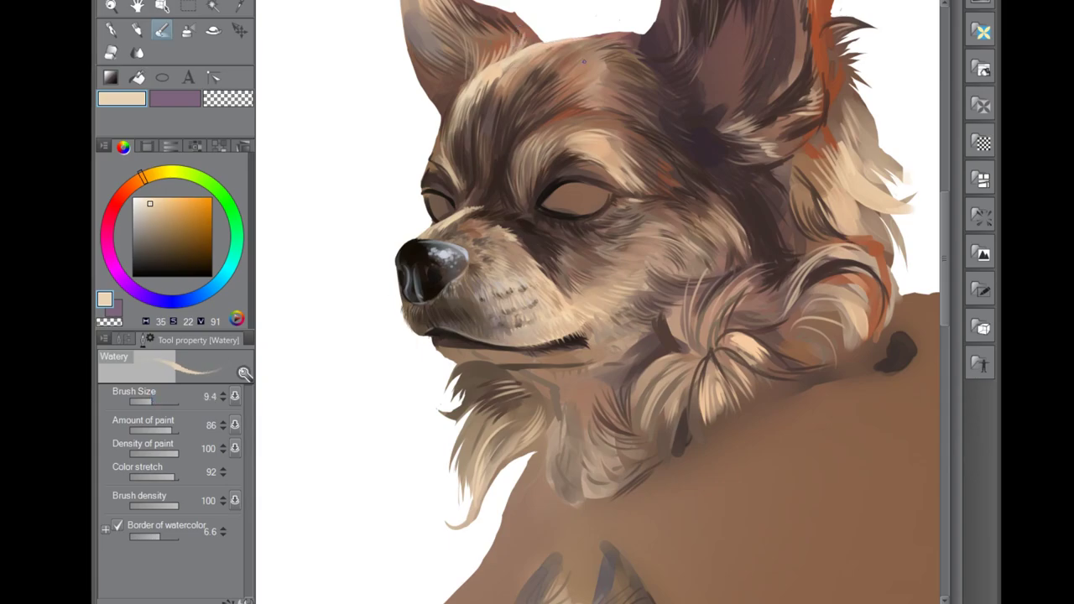
{"action": "left_click_drag", "start_coordinate": [589, 43], "coordinate": [629, 38]}
{"action": "left_click_drag", "start_coordinate": [558, 84], "coordinate": [596, 64]}
{"action": "left_click_drag", "start_coordinate": [592, 109], "coordinate": [624, 84]}
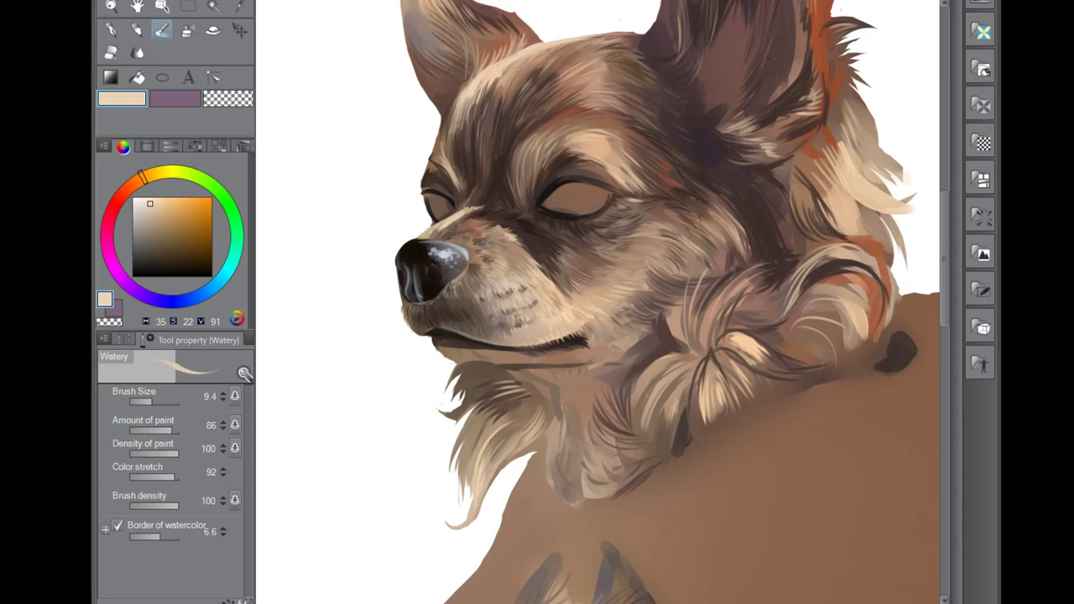
Step: Deepen the forehead stripes and the fur around the near eye with near-black brown strokes at size 9.4, and switch to Soothing watercolor for blending
{"action": "left_click", "coordinate": [497, 186], "text": "alt"}
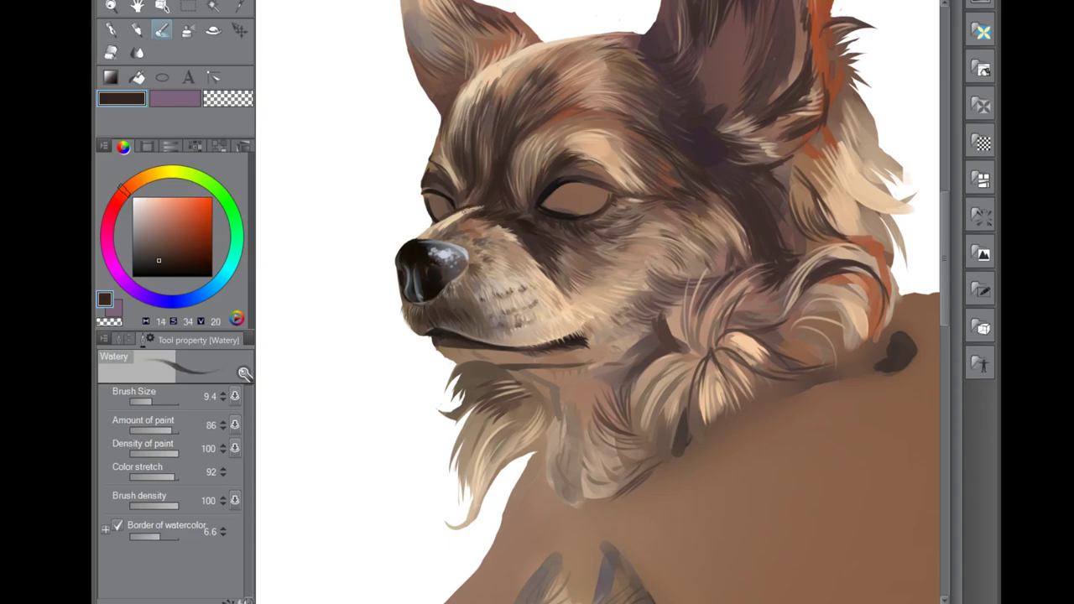
{"action": "left_click", "coordinate": [701, 109], "text": "alt"}
{"action": "mouse_move", "coordinate": [492, 87]}
{"action": "left_mouse_down"}
{"action": "mouse_move", "coordinate": [467, 151]}
{"action": "mouse_move", "coordinate": [503, 200]}
{"action": "left_mouse_up"}
{"action": "left_click_drag", "start_coordinate": [495, 134], "coordinate": [490, 175]}
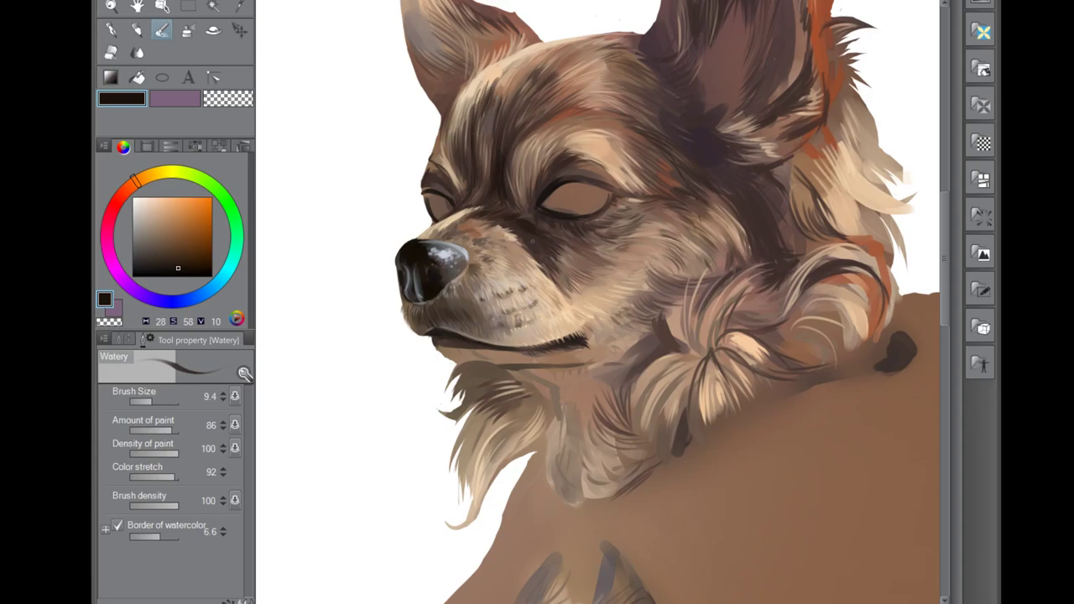
{"action": "mouse_move", "coordinate": [530, 176]}
{"action": "left_mouse_down"}
{"action": "mouse_move", "coordinate": [530, 205]}
{"action": "mouse_move", "coordinate": [519, 180]}
{"action": "mouse_move", "coordinate": [527, 204]}
{"action": "mouse_move", "coordinate": [562, 173]}
{"action": "mouse_move", "coordinate": [573, 186]}
{"action": "mouse_move", "coordinate": [529, 196]}
{"action": "left_mouse_up"}
{"action": "left_click_drag", "start_coordinate": [547, 154], "coordinate": [530, 179]}
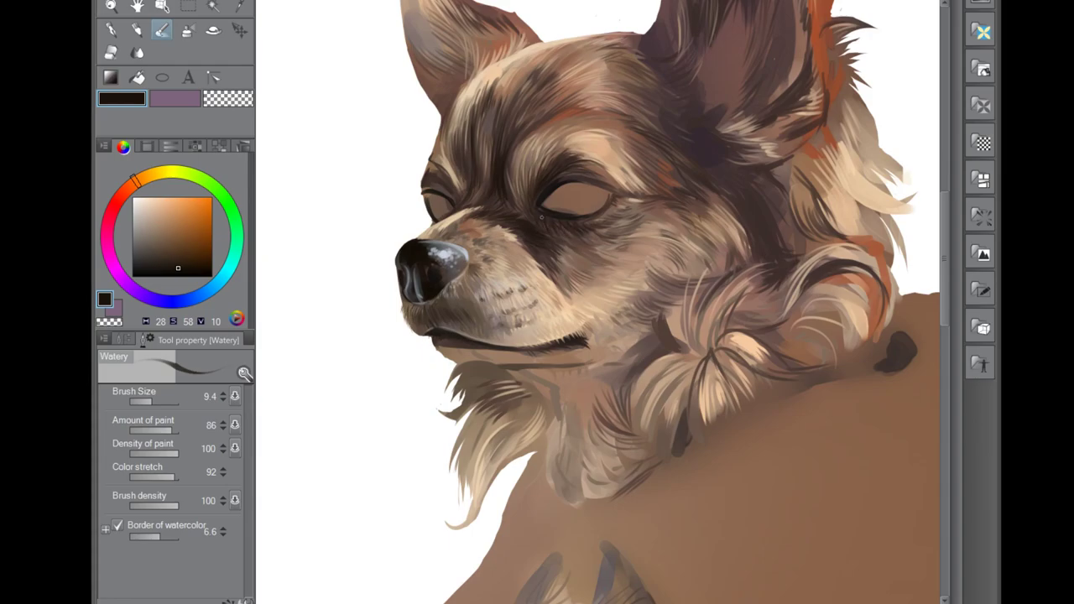
{"action": "key", "text": "j"}
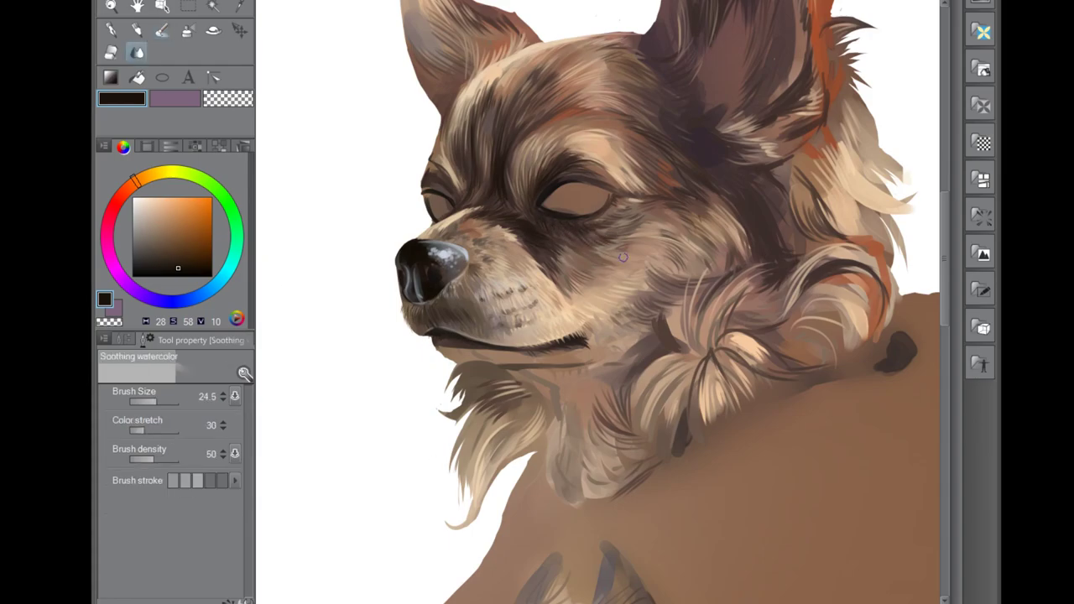
Step: Darken the temple and side of the head with near-black Watery strokes at size 21.4, softening them with Soothing watercolor at size 48.8
{"action": "key", "text": "b"}
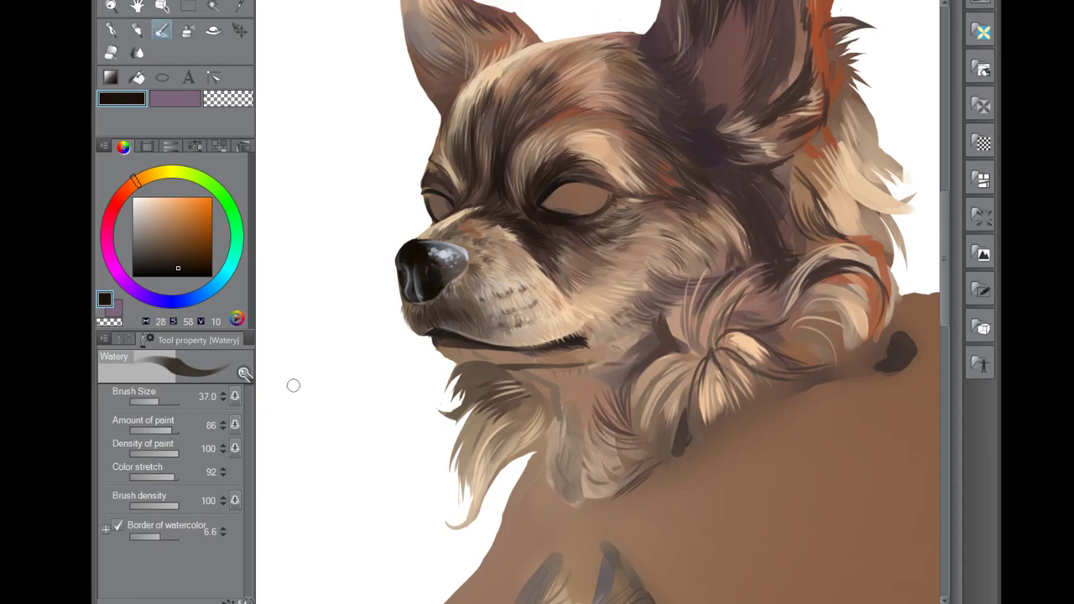
{"action": "left_click", "coordinate": [158, 402]}
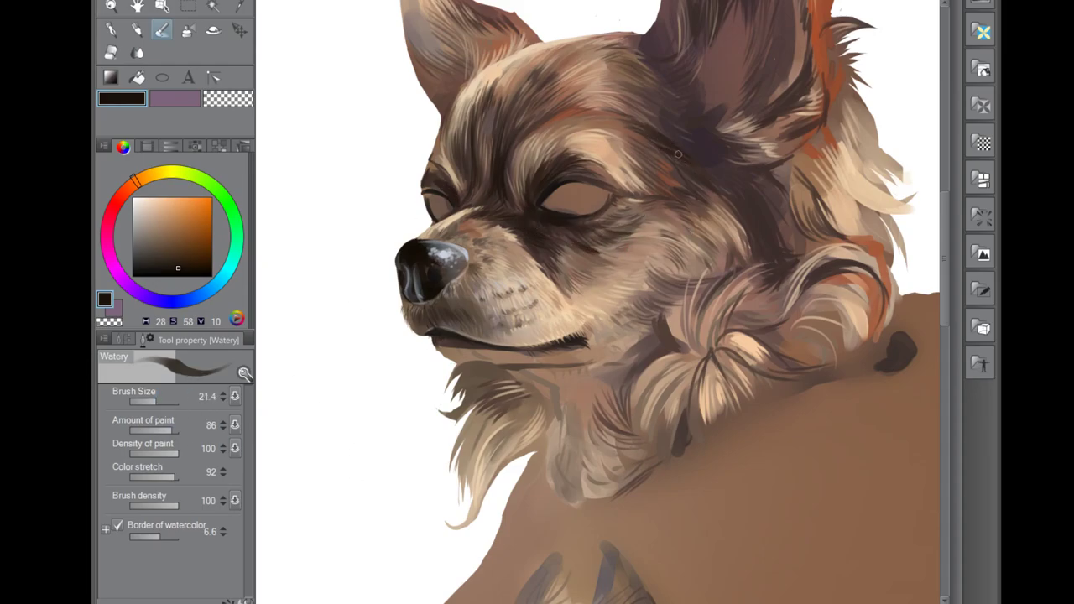
{"action": "mouse_move", "coordinate": [713, 191]}
{"action": "left_mouse_down"}
{"action": "mouse_move", "coordinate": [686, 168]}
{"action": "mouse_move", "coordinate": [720, 175]}
{"action": "mouse_move", "coordinate": [688, 145]}
{"action": "mouse_move", "coordinate": [714, 165]}
{"action": "mouse_move", "coordinate": [681, 65]}
{"action": "left_mouse_up"}
{"action": "mouse_move", "coordinate": [731, 214]}
{"action": "left_mouse_down"}
{"action": "mouse_move", "coordinate": [750, 222]}
{"action": "mouse_move", "coordinate": [753, 180]}
{"action": "left_mouse_up"}
{"action": "key", "text": "j"}
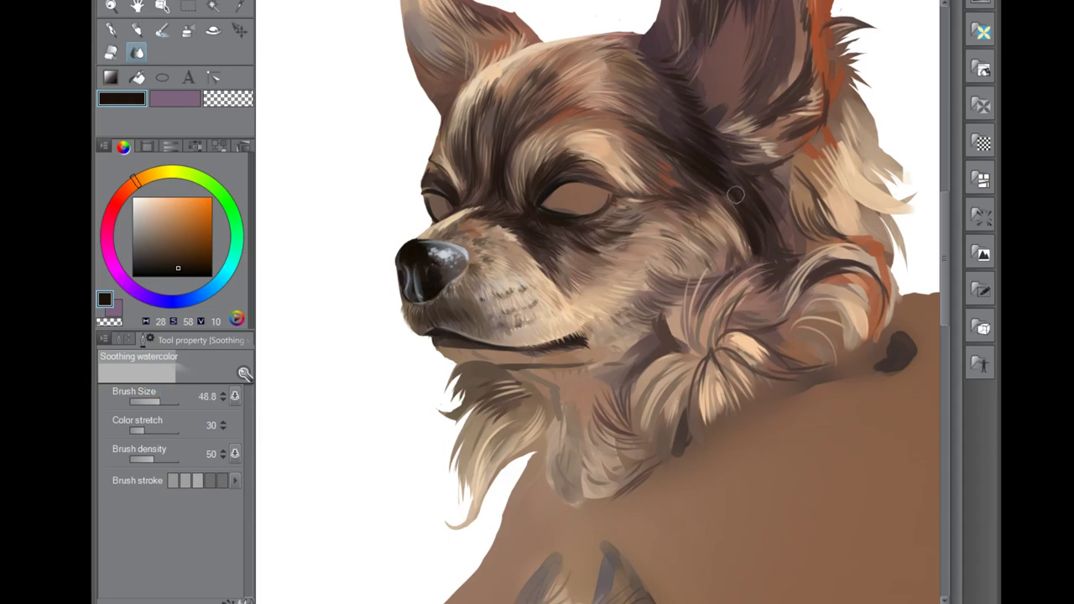
{"action": "key", "text": "b"}
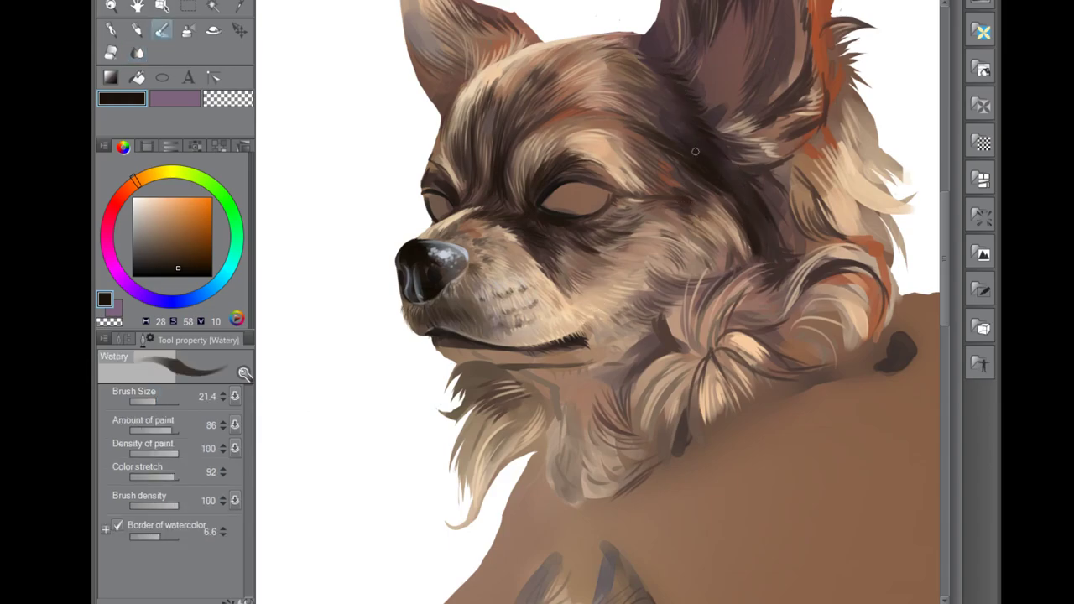
Step: Deepen the brow furrows and thicken the dark rims of both eyes with the Watery brush at size 18.6
{"action": "key", "text": "bracketleft"}
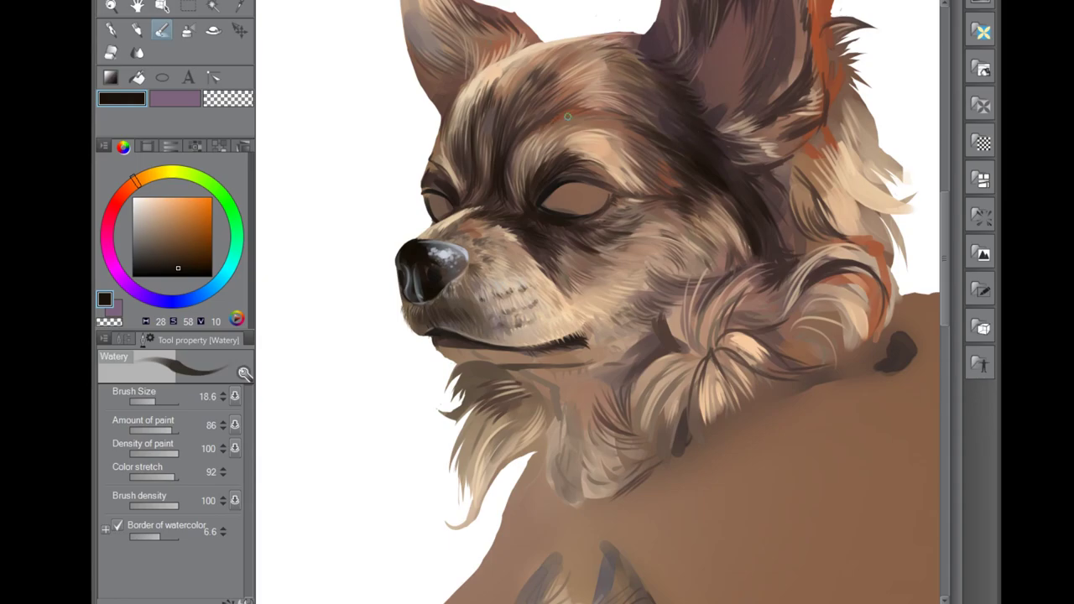
{"action": "mouse_move", "coordinate": [541, 107]}
{"action": "left_mouse_down"}
{"action": "mouse_move", "coordinate": [493, 100]}
{"action": "mouse_move", "coordinate": [507, 151]}
{"action": "mouse_move", "coordinate": [526, 109]}
{"action": "left_mouse_up"}
{"action": "left_click_drag", "start_coordinate": [484, 195], "coordinate": [483, 171]}
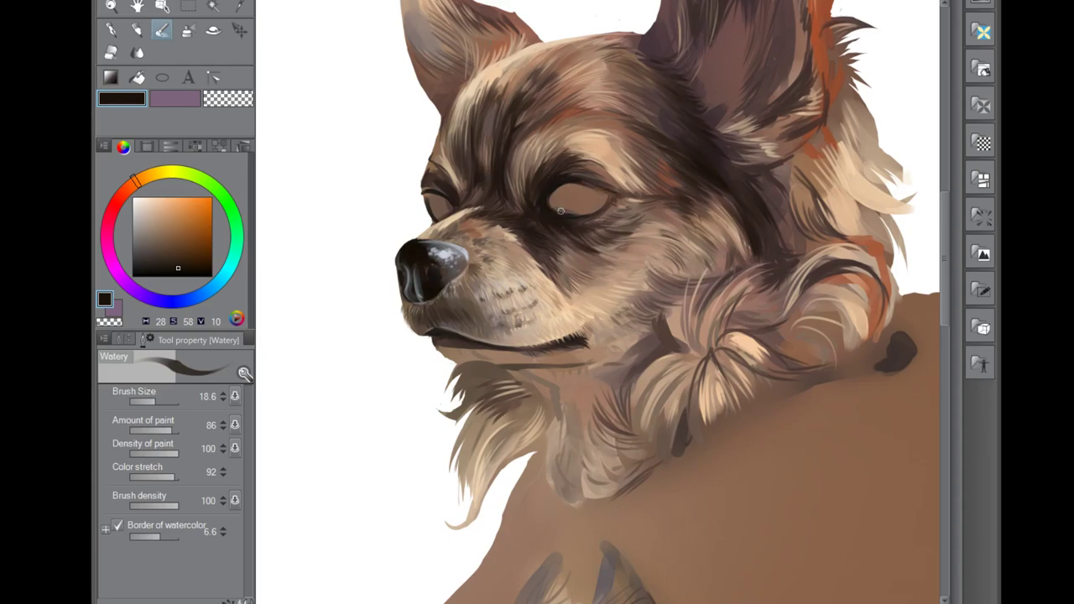
{"action": "left_click_drag", "start_coordinate": [426, 179], "coordinate": [444, 191]}
Step: Shade the irises of both eyes in dark brown, blend them, and touch up the dark fur above the far eye
{"action": "left_click", "coordinate": [579, 202], "text": "alt"}
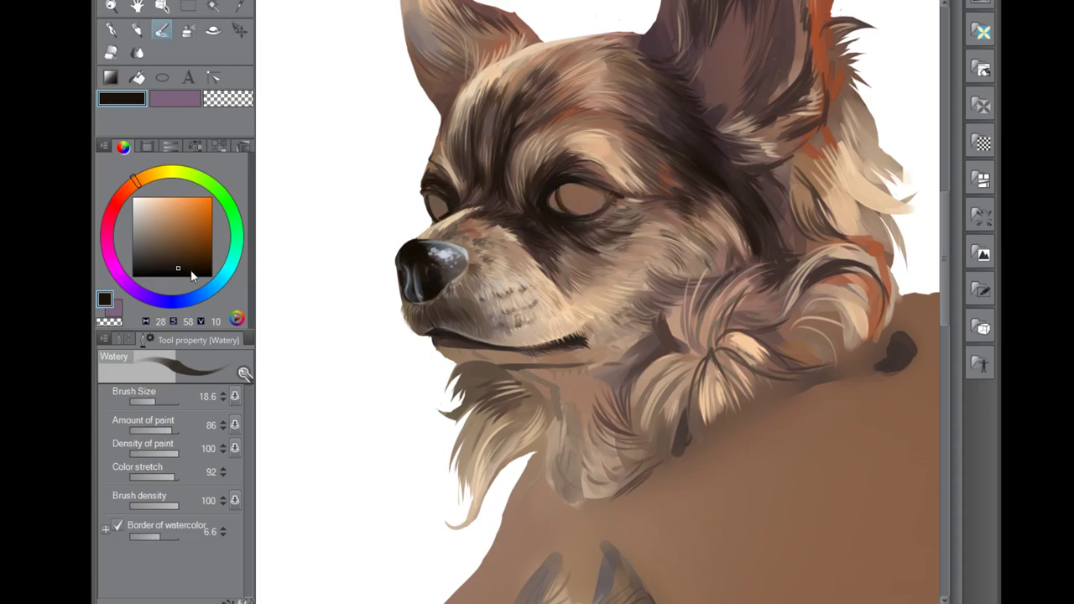
{"action": "mouse_move", "coordinate": [585, 204]}
{"action": "left_mouse_down"}
{"action": "mouse_move", "coordinate": [596, 199]}
{"action": "mouse_move", "coordinate": [587, 192]}
{"action": "left_mouse_up"}
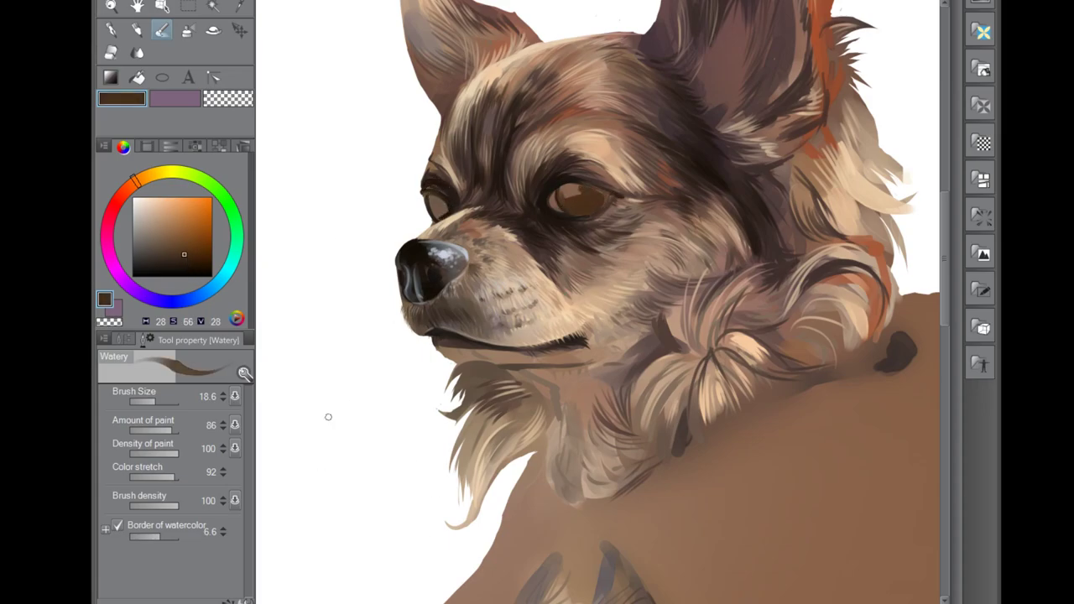
{"action": "key", "text": "j"}
{"action": "key", "text": "b"}
{"action": "left_click", "coordinate": [426, 196], "text": "alt"}
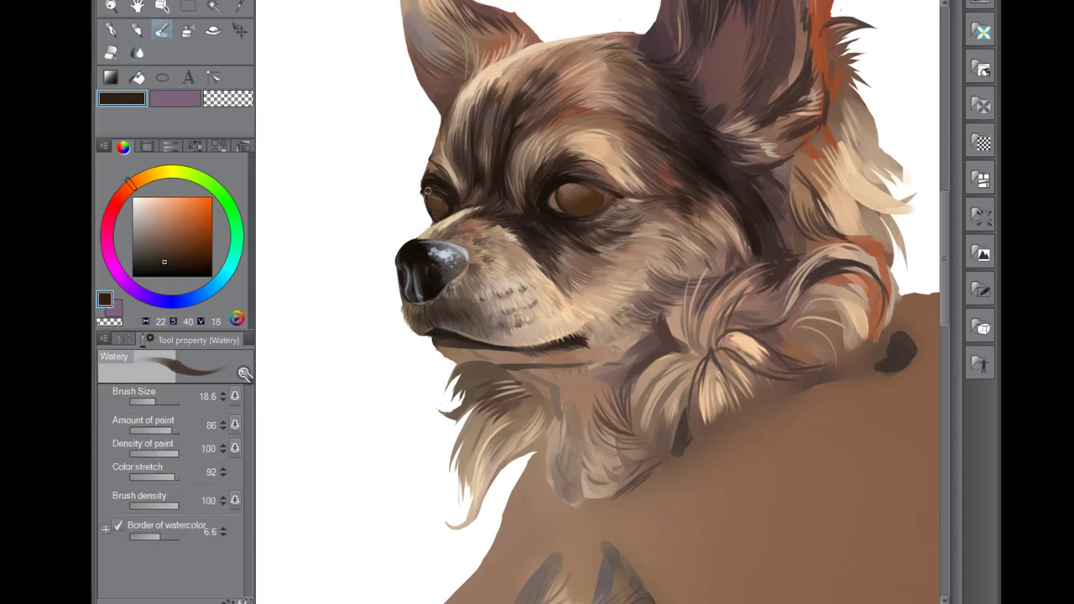
{"action": "mouse_move", "coordinate": [442, 161]}
{"action": "left_mouse_down"}
{"action": "mouse_move", "coordinate": [451, 128]}
{"action": "mouse_move", "coordinate": [503, 140]}
{"action": "mouse_move", "coordinate": [492, 103]}
{"action": "left_mouse_up"}
Step: Paint sampled tan and light brown fur strokes over the near brow and the reddish temple patch at brush size 12.3
{"action": "left_click", "coordinate": [654, 175], "text": "alt"}
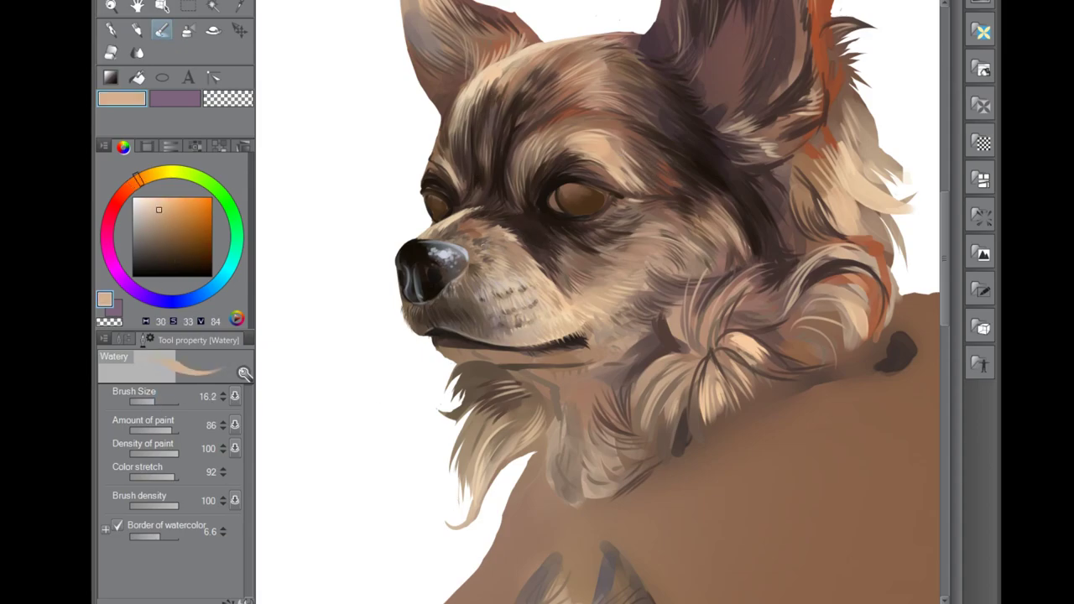
{"action": "left_click", "coordinate": [500, 299], "text": "alt"}
{"action": "key", "text": "bracketleft"}
{"action": "left_click", "coordinate": [609, 145], "text": "alt"}
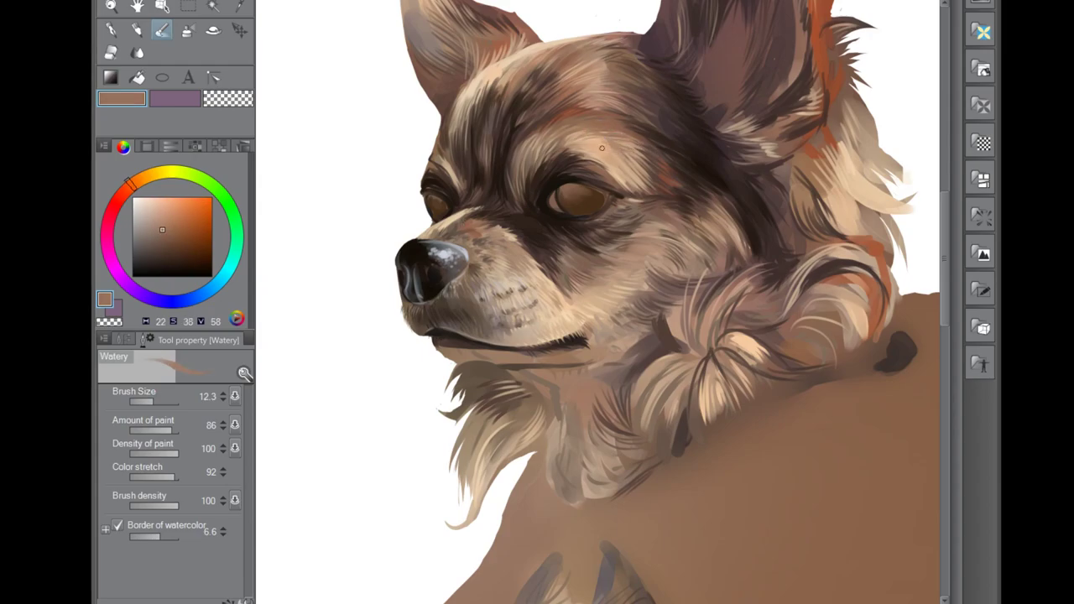
{"action": "left_click_drag", "start_coordinate": [649, 165], "coordinate": [673, 163]}
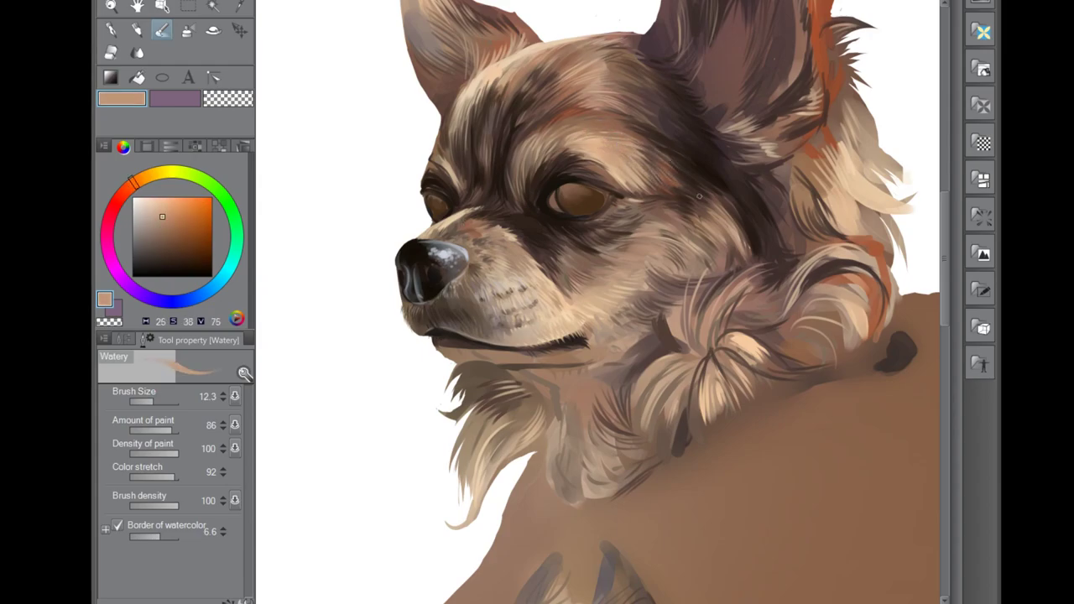
Step: Add thin dark brown fur strokes above the near eye and along its brow, reducing the brush to size 7.1
{"action": "left_click", "coordinate": [530, 164], "text": "alt"}
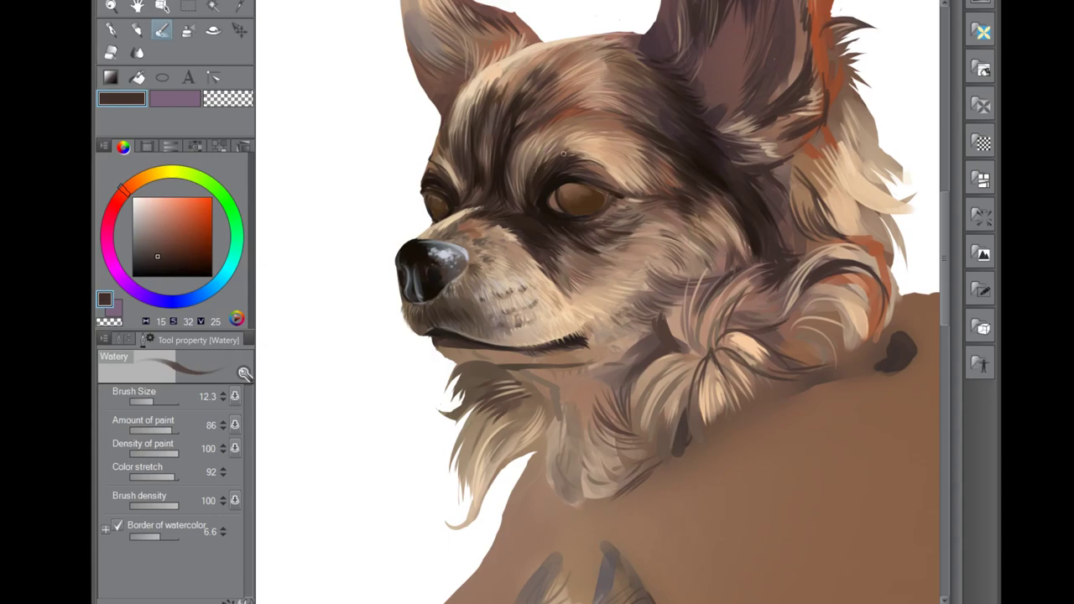
{"action": "left_click", "coordinate": [594, 146], "text": "alt"}
{"action": "left_click_drag", "start_coordinate": [650, 133], "coordinate": [634, 131]}
{"action": "left_click_drag", "start_coordinate": [543, 126], "coordinate": [507, 186]}
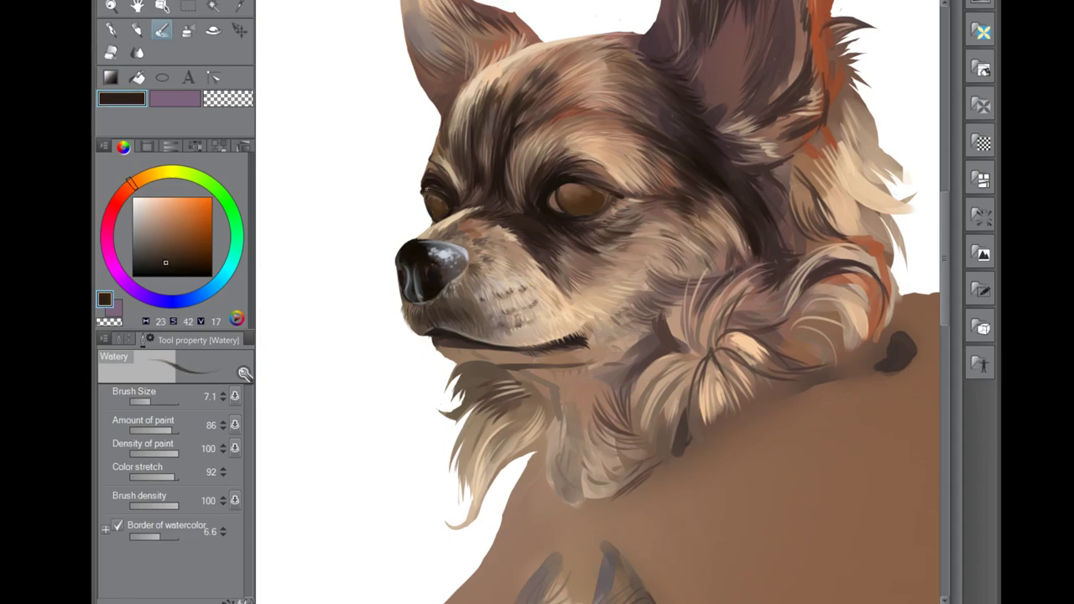
Step: Sample a very dark brown from the near eye and shade the lower iris at brush size 12.3
{"action": "left_click", "coordinate": [444, 162], "text": "alt"}
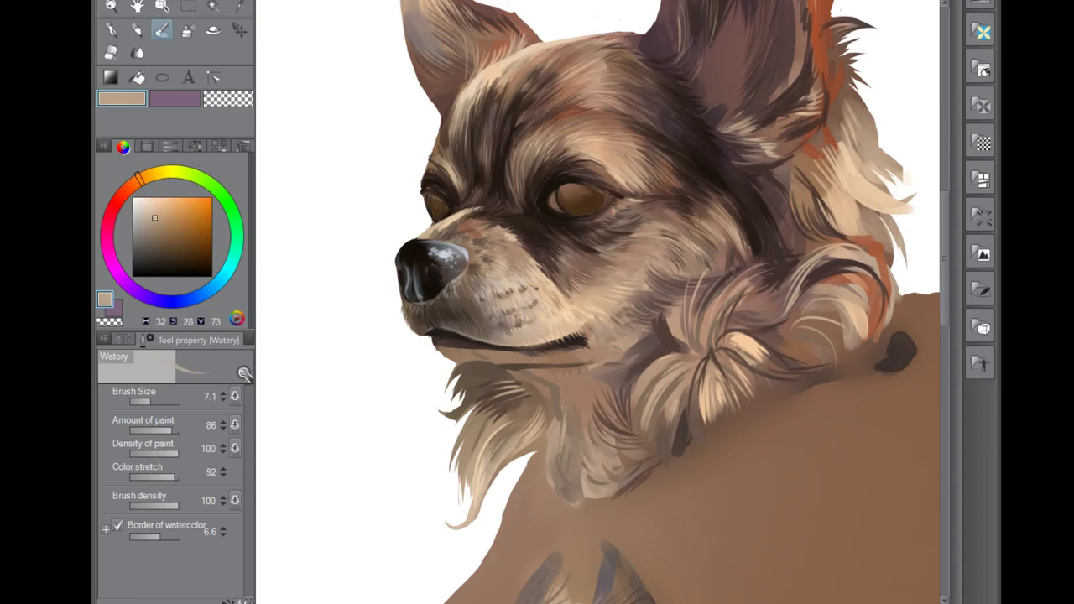
{"action": "left_click", "coordinate": [587, 209], "text": "alt"}
{"action": "left_click_drag", "start_coordinate": [571, 209], "coordinate": [588, 209]}
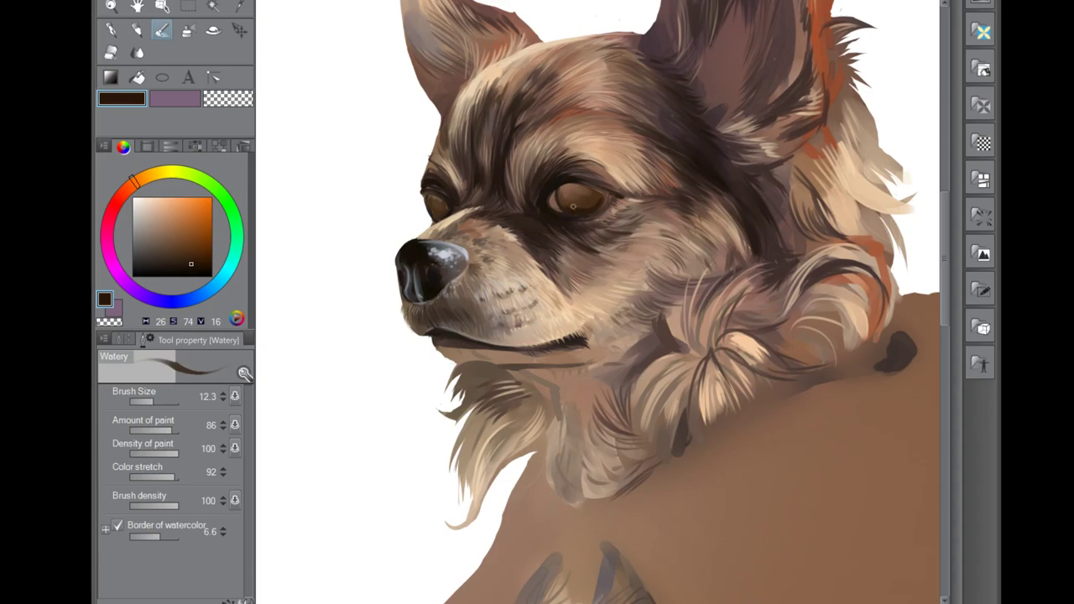
Step: Smooth the near eye's iris with the blending tool and darken its upper edge at brush size 12.3
{"action": "key", "text": "j"}
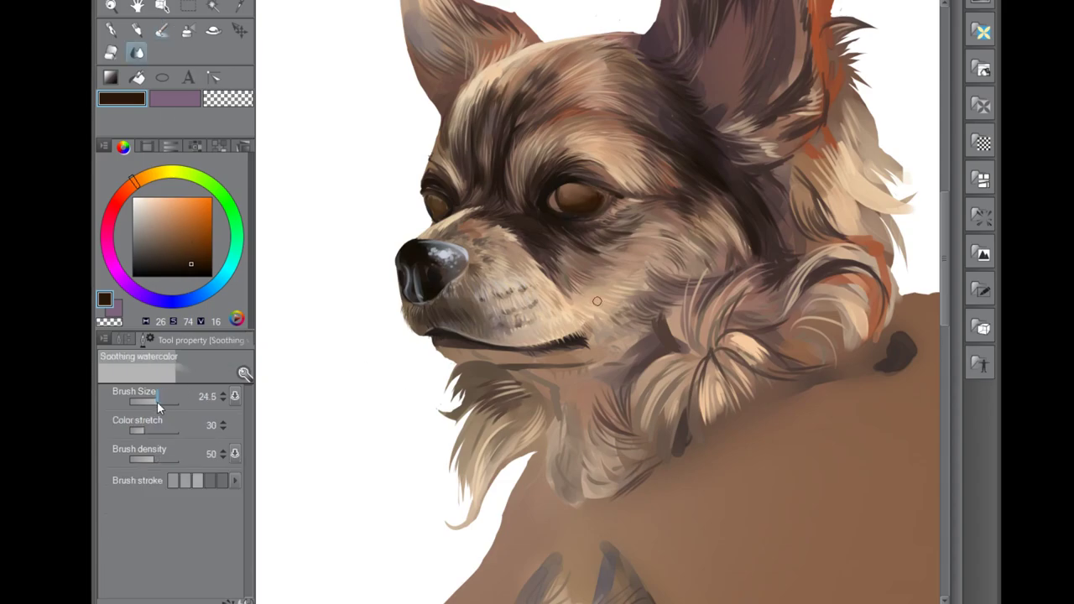
{"action": "key", "text": "b"}
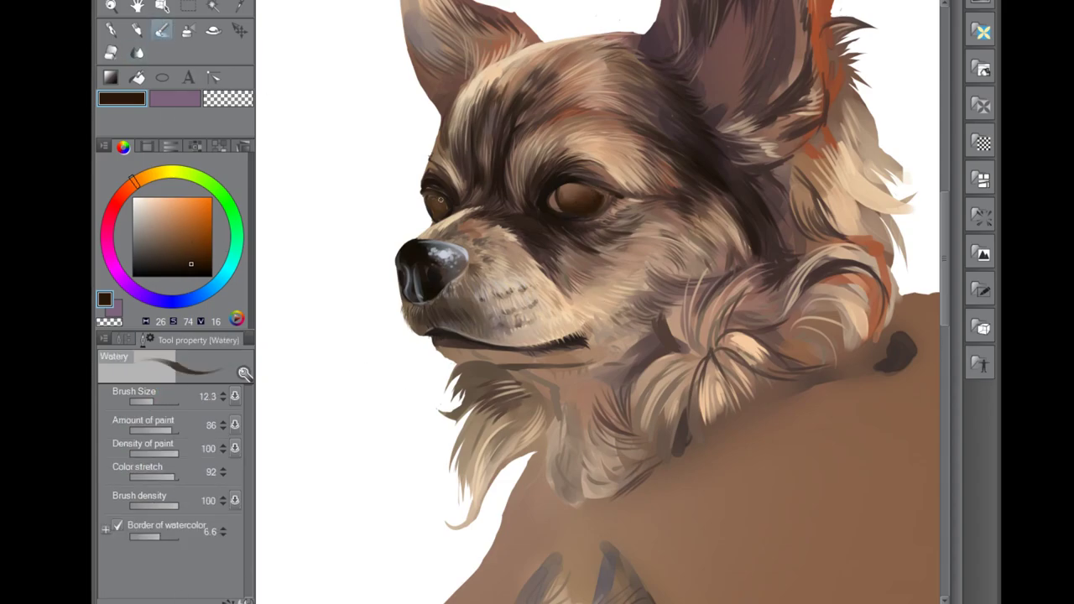
{"action": "left_click_drag", "start_coordinate": [562, 183], "coordinate": [599, 194]}
Step: Paint the pupils of both eyes in sampled near-black at brush size 16.2
{"action": "left_click", "coordinate": [556, 197], "text": "alt"}
{"action": "key", "text": "]"}
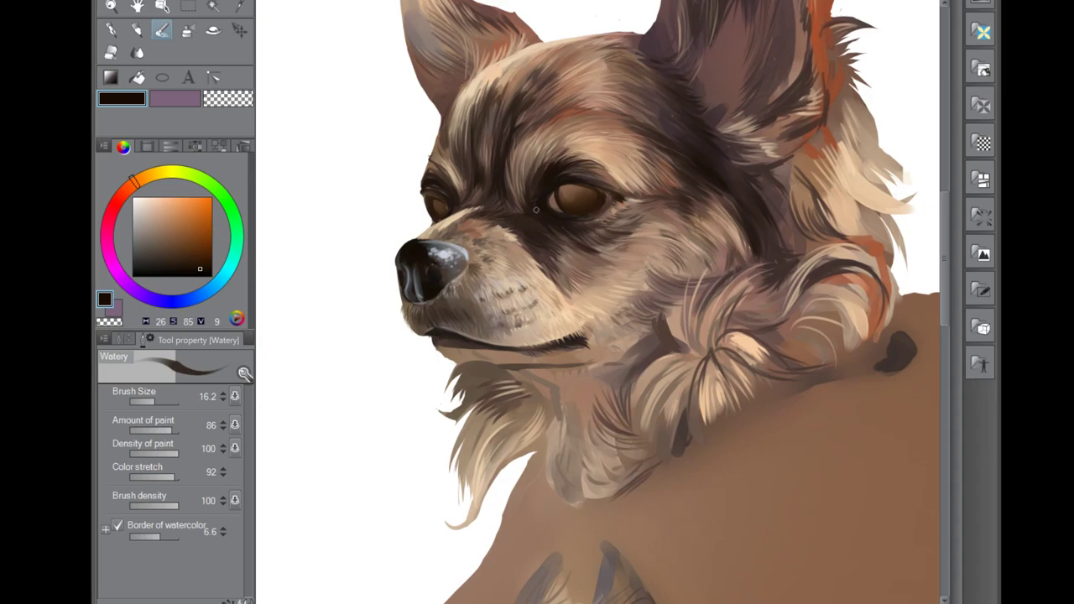
{"action": "mouse_move", "coordinate": [593, 199]}
{"action": "left_mouse_down"}
{"action": "mouse_move", "coordinate": [576, 198]}
{"action": "mouse_move", "coordinate": [589, 192]}
{"action": "left_mouse_up"}
{"action": "left_click_drag", "start_coordinate": [463, 219], "coordinate": [441, 202]}
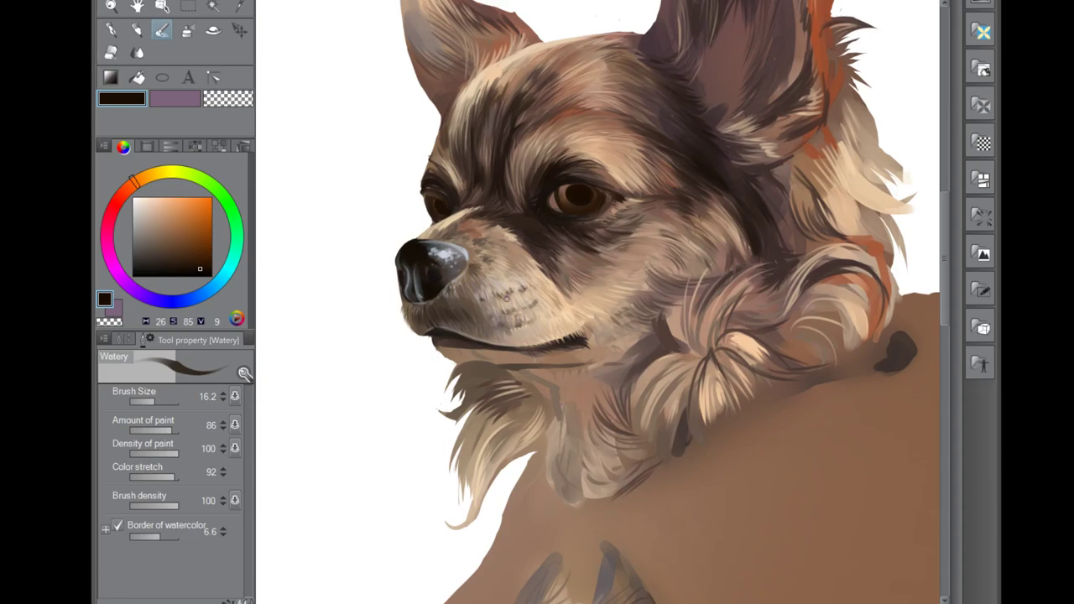
Step: Add soft light blue reflections to the near eye at brush size 64.2 and a paler blue highlight at size 12.3
{"action": "left_click_drag", "start_coordinate": [153, 401], "coordinate": [162, 400]}
{"action": "left_click", "coordinate": [566, 193], "text": "alt"}
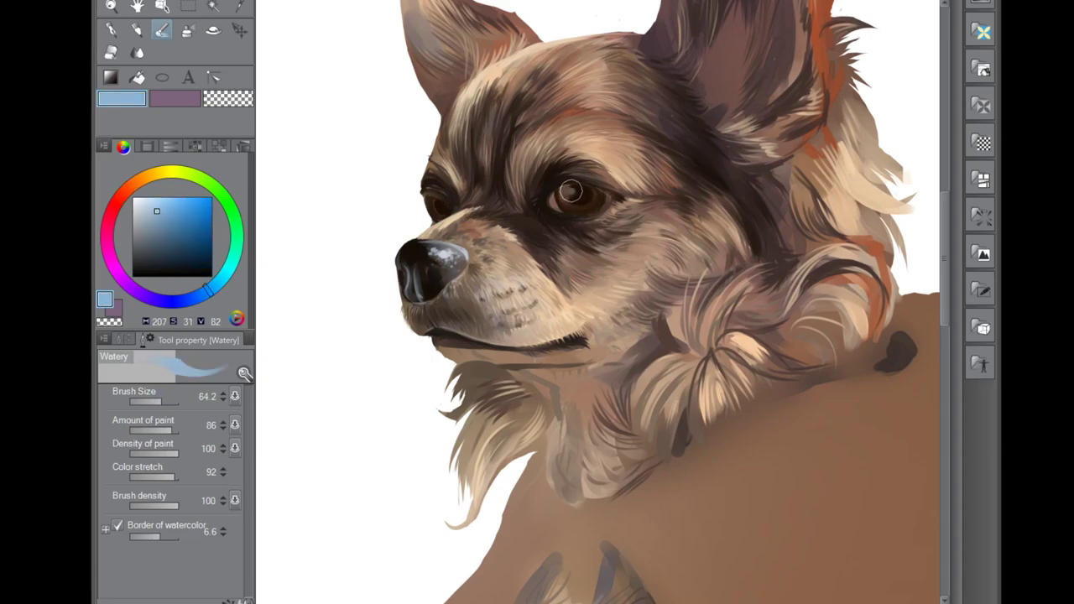
{"action": "key", "text": "bracketleft"}
{"action": "key", "text": "bracketleft"}
{"action": "left_click", "coordinate": [573, 193], "text": "alt"}
{"action": "key", "text": "bracketleft"}
{"action": "key", "text": "bracketleft"}
{"action": "key", "text": "bracketleft"}
{"action": "key", "text": "bracketleft"}
{"action": "key", "text": "bracketleft"}
{"action": "key", "text": "bracketleft"}
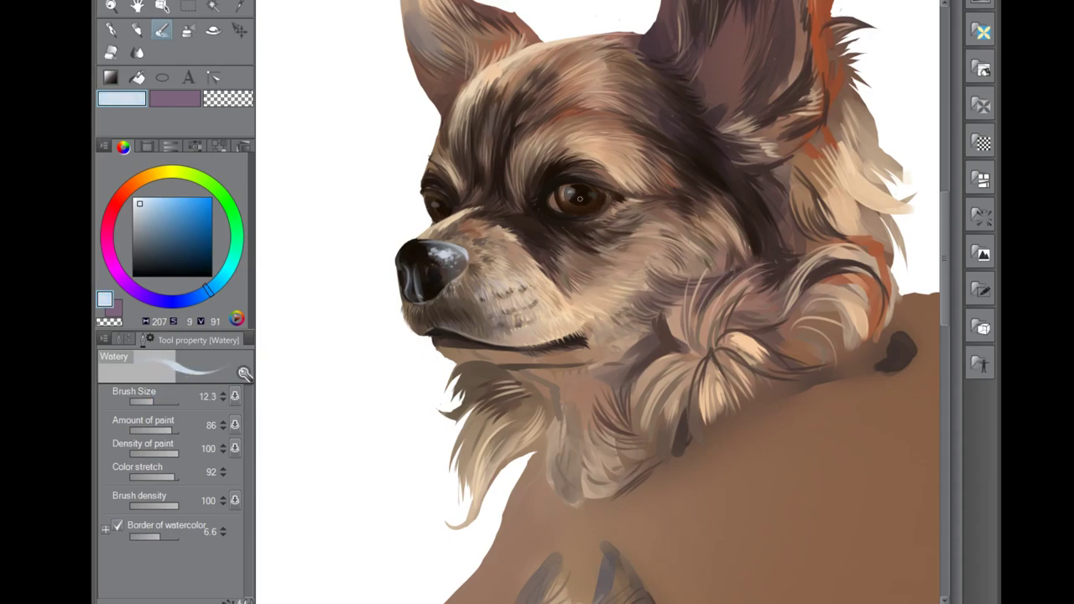
Step: Deepen the near eye's shading in near-black at brush size 56.0
{"action": "left_click", "coordinate": [550, 301], "text": "alt"}
{"action": "key", "text": "bracketright"}
{"action": "key", "text": "bracketright"}
{"action": "key", "text": "bracketright"}
{"action": "key", "text": "bracketright"}
{"action": "key", "text": "bracketright"}
{"action": "key", "text": "bracketright"}
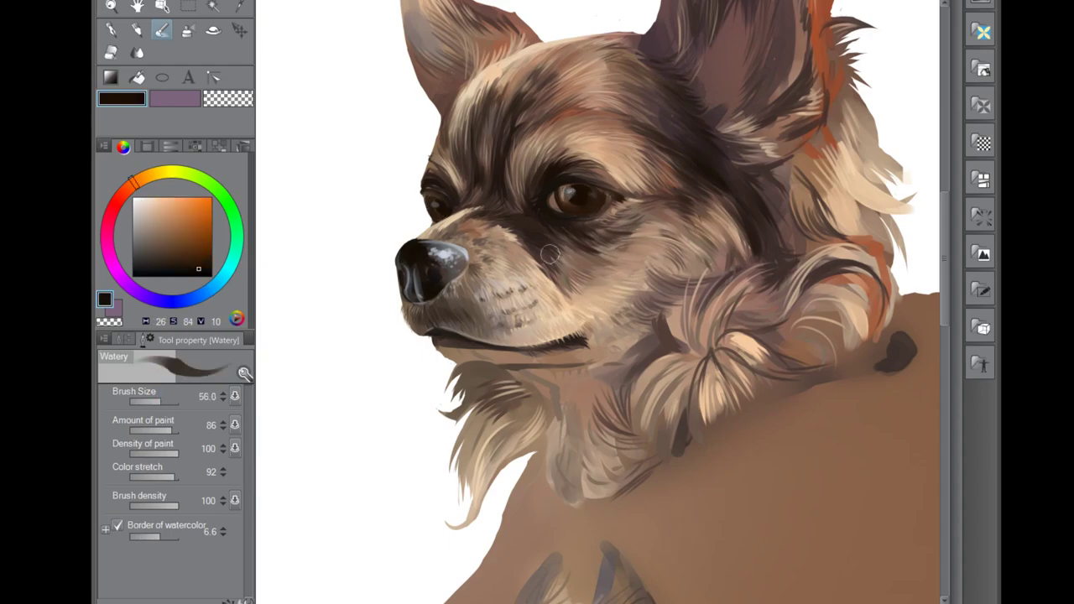
Step: Refine the near eye's lower lid with sampled dark brown at brush size 8.2
{"action": "key", "text": "bracketleft"}
{"action": "key", "text": "bracketleft"}
{"action": "key", "text": "bracketleft"}
{"action": "key", "text": "bracketleft"}
{"action": "key", "text": "bracketleft"}
{"action": "key", "text": "bracketleft"}
{"action": "key", "text": "bracketleft"}
{"action": "key", "text": "bracketleft"}
{"action": "left_click", "coordinate": [562, 205], "text": "alt"}
{"action": "left_click", "coordinate": [582, 218], "text": "alt"}
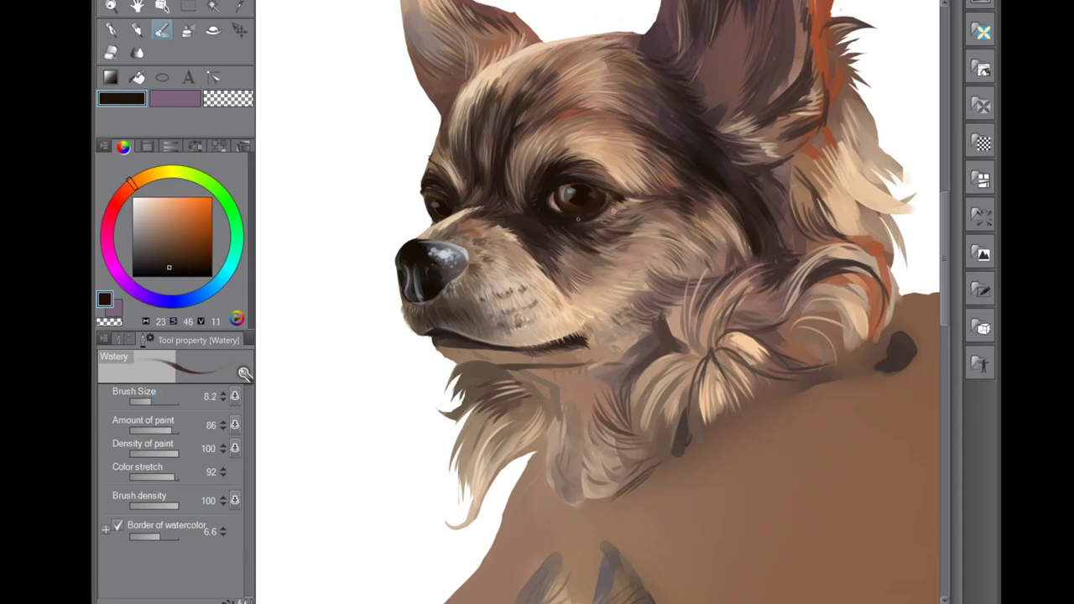
Step: Touch up the near eye at brush size 21.4 and add fine grey reflections along its upper rim at size 8.2
{"action": "key", "text": "bracketright"}
{"action": "key", "text": "bracketright"}
{"action": "key", "text": "bracketright"}
{"action": "key", "text": "bracketright"}
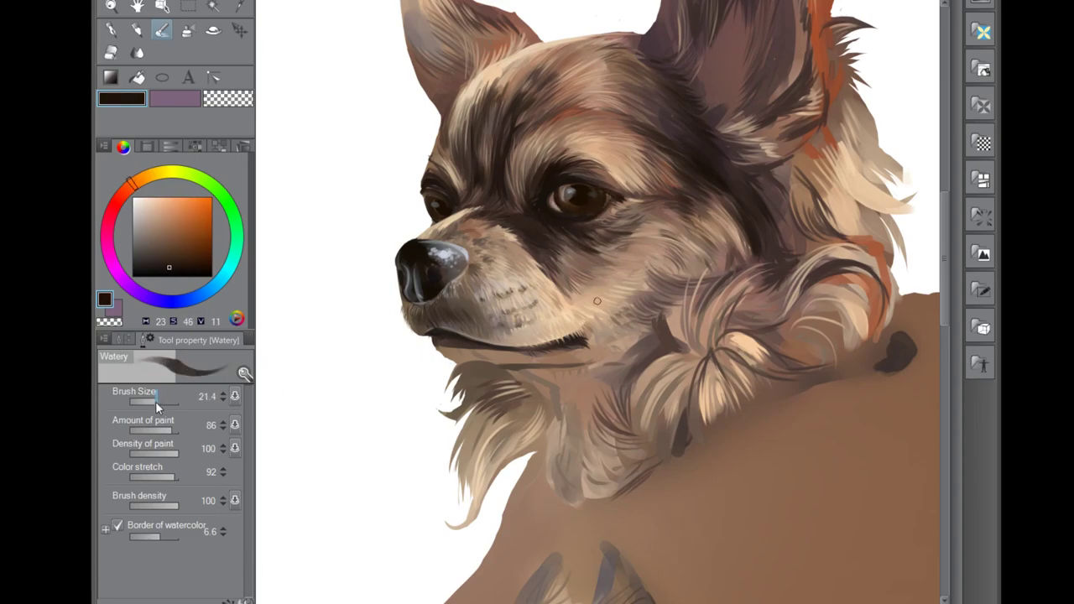
{"action": "left_click", "coordinate": [617, 192], "text": "alt"}
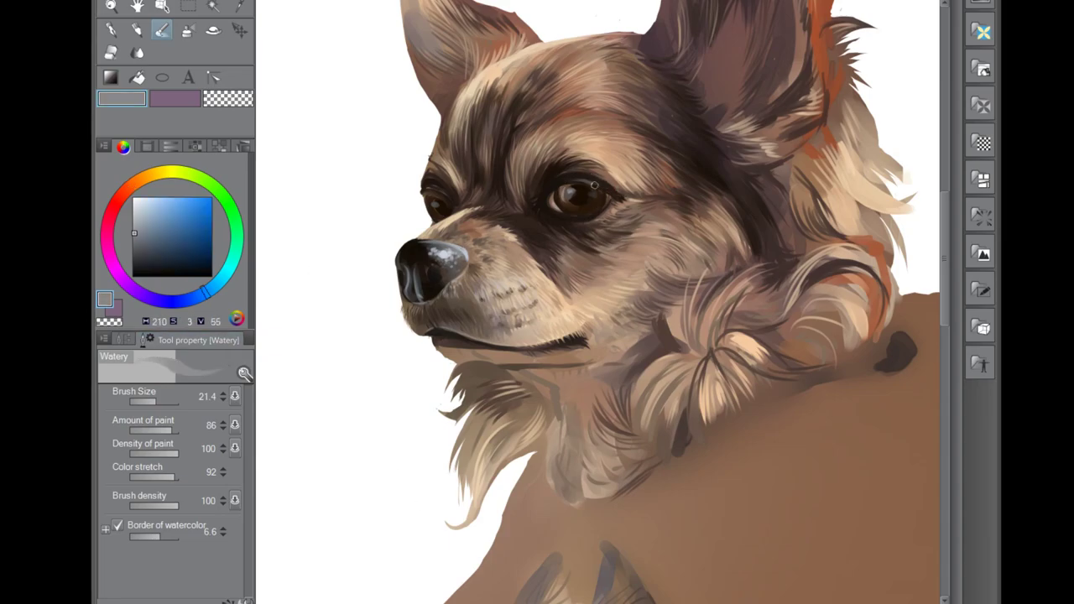
{"action": "key", "text": "bracketleft"}
{"action": "key", "text": "bracketleft"}
{"action": "key", "text": "bracketleft"}
{"action": "key", "text": "bracketleft"}
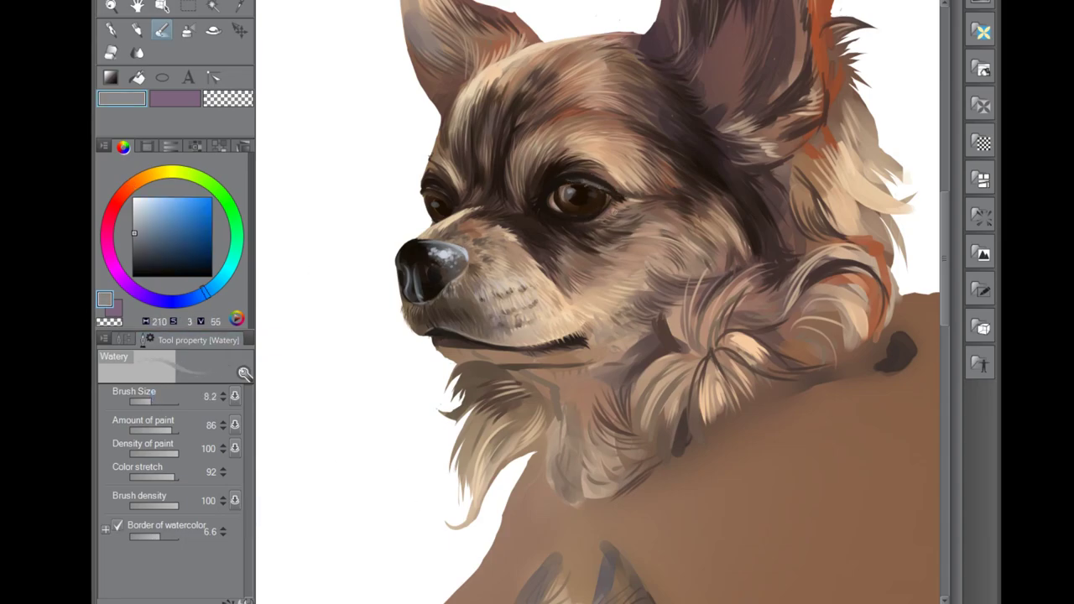
Step: Darken the near eye's outline at brush size 28.1 and the fur below the eye and along the cheek at size 18.6 in near-black
{"action": "left_click", "coordinate": [616, 198], "text": "alt"}
{"action": "key", "text": "bracketright"}
{"action": "key", "text": "bracketright"}
{"action": "key", "text": "bracketright"}
{"action": "key", "text": "bracketright"}
{"action": "key", "text": "bracketright"}
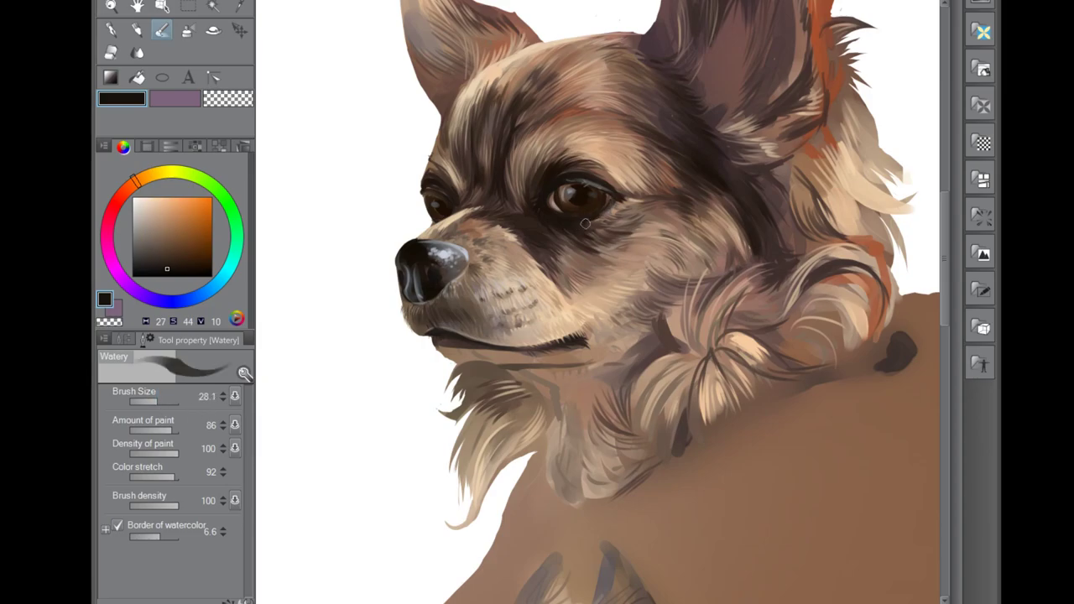
{"action": "key", "text": "bracketleft"}
{"action": "key", "text": "bracketleft"}
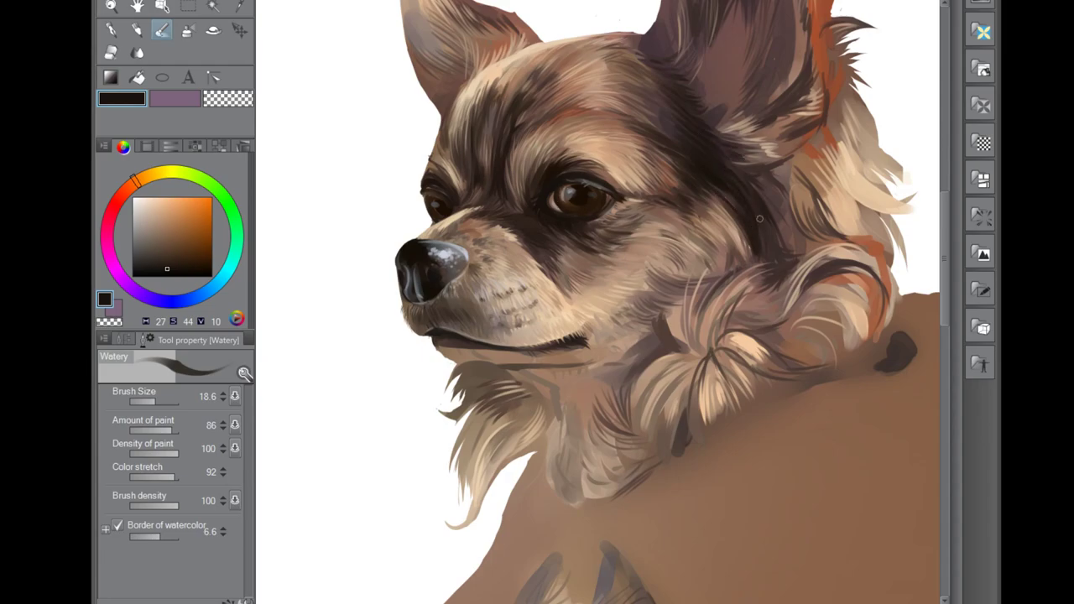
Step: Layer sampled warm and dark brown fur strokes over the forehead, temple and ear base at brush size 18.6
{"action": "left_click", "coordinate": [561, 234], "text": "alt"}
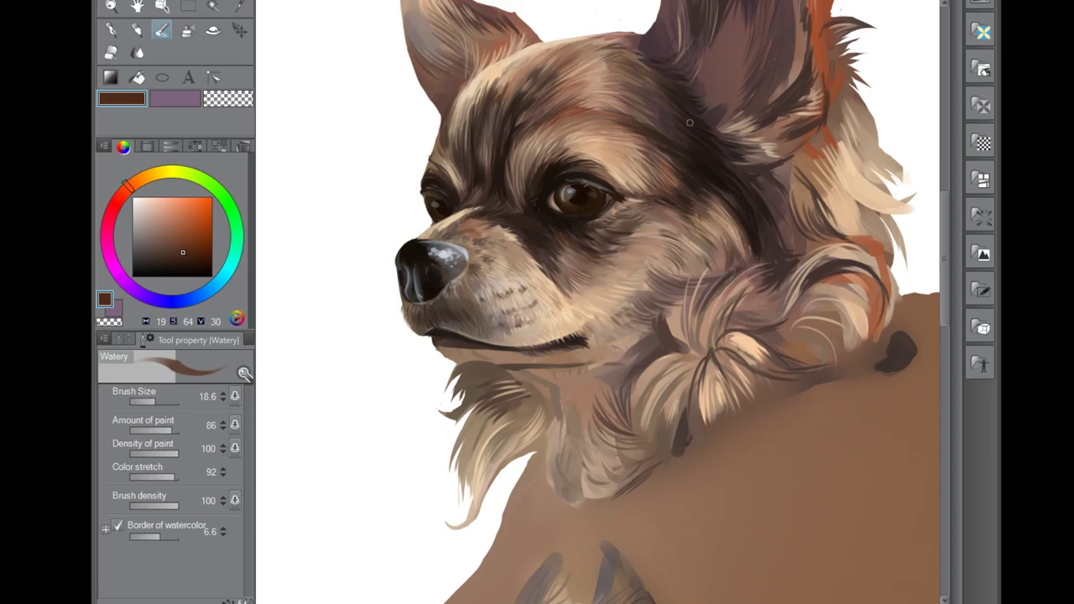
{"action": "left_click", "coordinate": [614, 120], "text": "alt"}
{"action": "left_click", "coordinate": [650, 122], "text": "alt"}
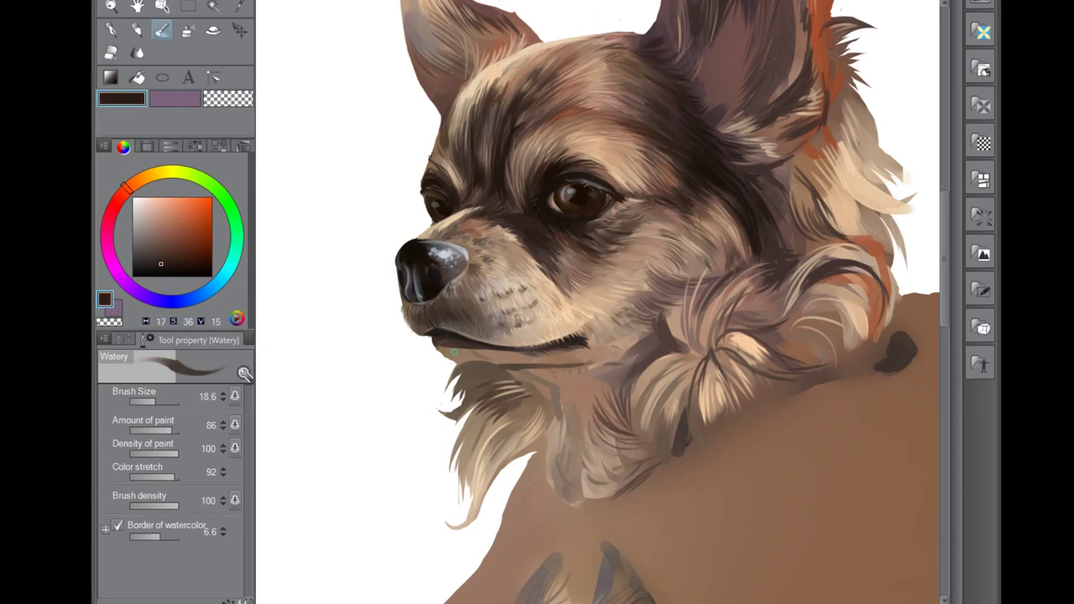
Step: Shape the chin and lower jaw below the mouth with sampled tan and brown strokes at brush size 18.6
{"action": "left_click", "coordinate": [499, 370], "text": "alt"}
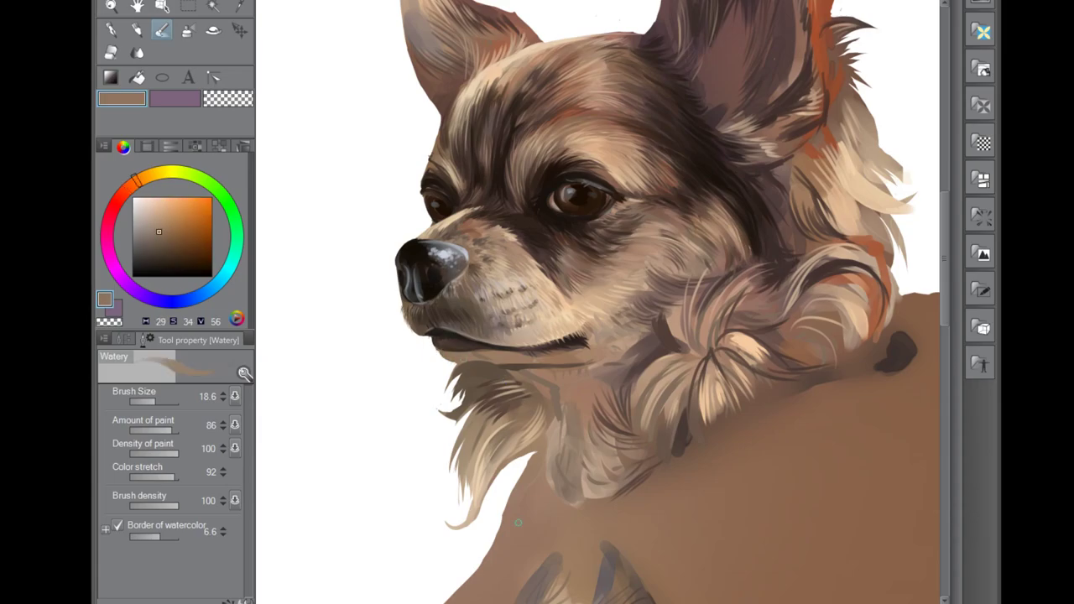
{"action": "left_click", "coordinate": [491, 385], "text": "alt"}
{"action": "left_click_drag", "start_coordinate": [492, 385], "coordinate": [463, 352]}
{"action": "left_click_drag", "start_coordinate": [492, 354], "coordinate": [628, 358]}
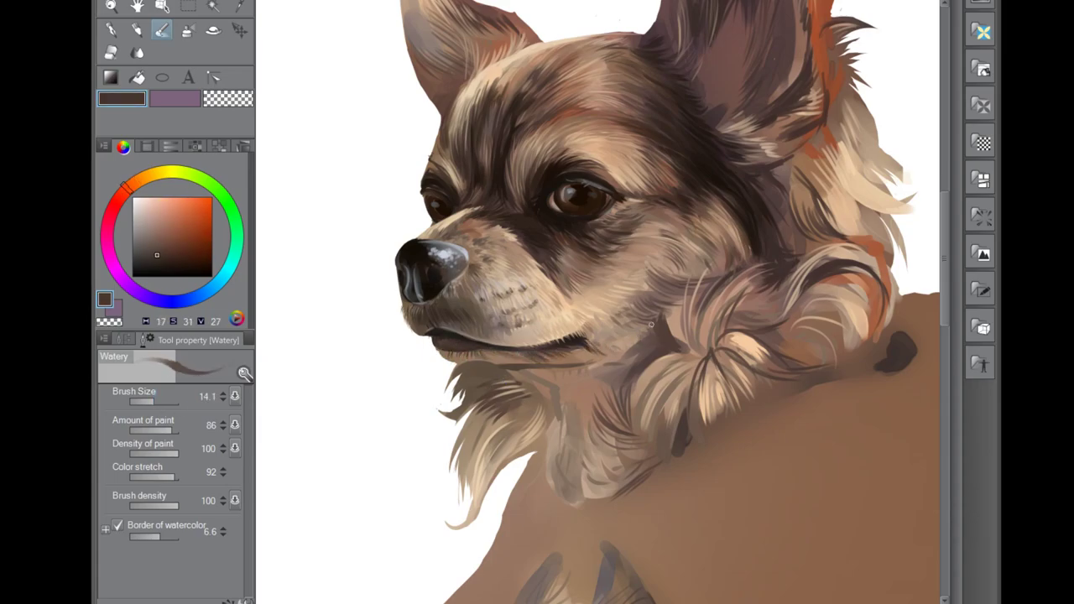
Step: Refine the jawline and mouth corner with sampled brown fur strokes at brush size 14.1
{"action": "left_click", "coordinate": [637, 344], "text": "alt"}
{"action": "mouse_move", "coordinate": [466, 360]}
{"action": "left_mouse_down"}
{"action": "mouse_move", "coordinate": [542, 365]}
{"action": "mouse_move", "coordinate": [602, 346]}
{"action": "mouse_move", "coordinate": [584, 354]}
{"action": "mouse_move", "coordinate": [618, 358]}
{"action": "left_mouse_up"}
{"action": "left_click", "coordinate": [512, 363], "text": "alt"}
{"action": "left_click", "coordinate": [602, 346], "text": "alt"}
{"action": "left_click_drag", "start_coordinate": [458, 357], "coordinate": [443, 356]}
{"action": "left_click_drag", "start_coordinate": [507, 360], "coordinate": [465, 359]}
{"action": "left_click", "coordinate": [515, 359], "text": "alt"}
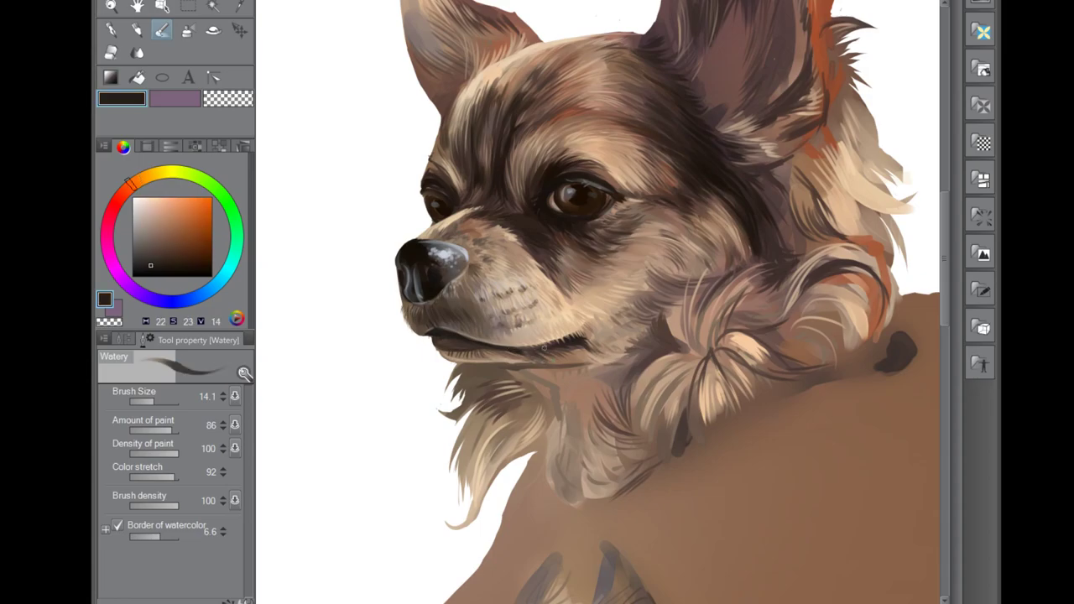
Step: Sharpen the lip line and add thin forehead hairs in near-black, reducing the brush to size 8.2
{"action": "left_click", "coordinate": [452, 333], "text": "alt"}
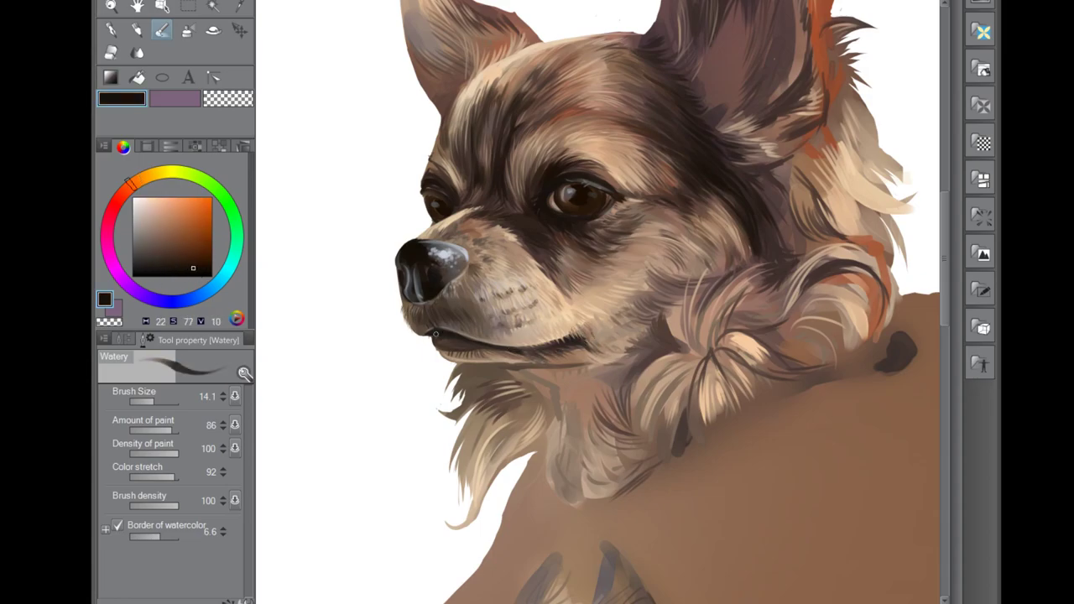
{"action": "key", "text": "bracketleft"}
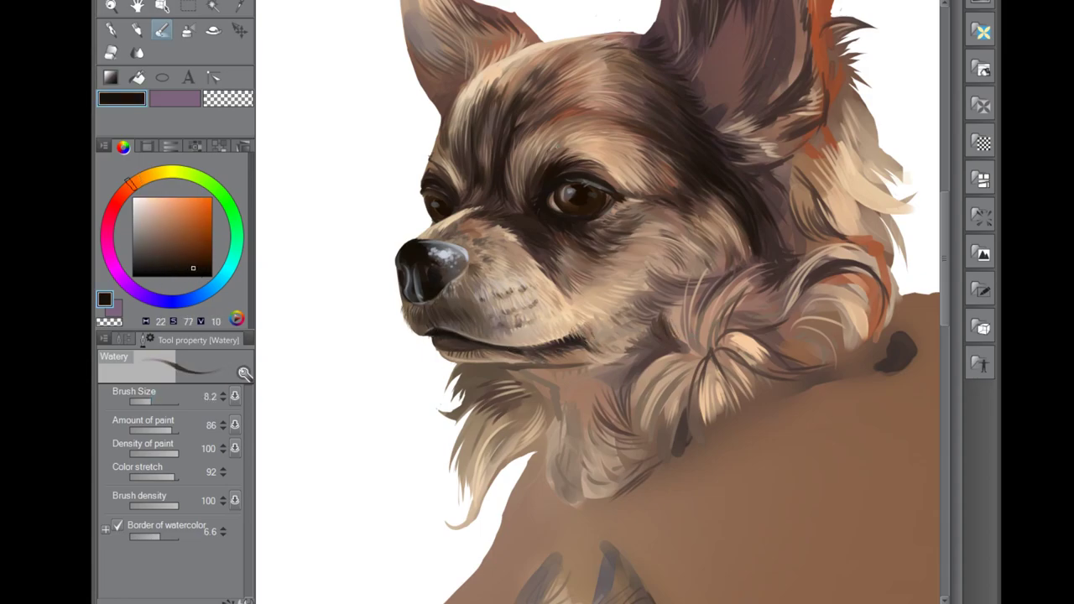
{"action": "left_click_drag", "start_coordinate": [496, 106], "coordinate": [503, 101]}
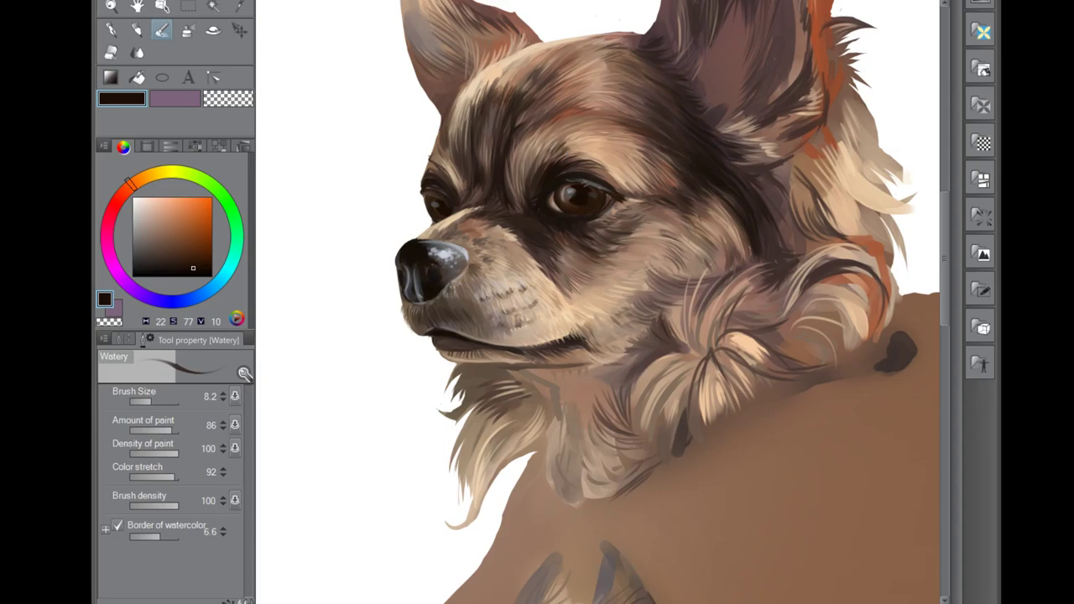
Step: Add fine sampled brown and cream hairs to the muzzle at brush size 8.2
{"action": "left_click", "coordinate": [458, 325], "text": "alt"}
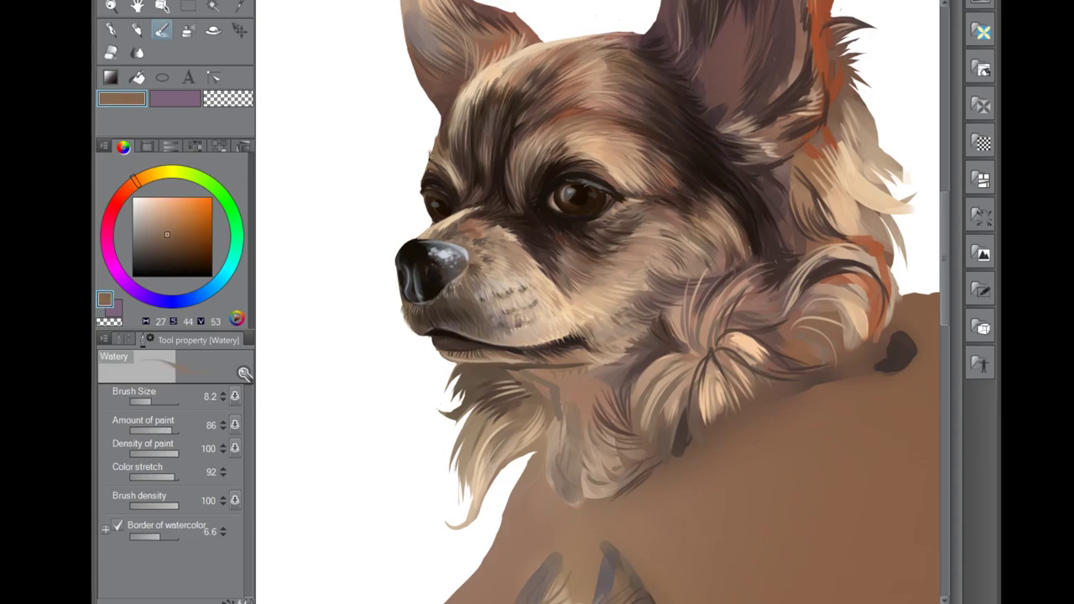
{"action": "left_click", "coordinate": [541, 286], "text": "alt"}
{"action": "left_click", "coordinate": [570, 307], "text": "alt"}
{"action": "left_click", "coordinate": [443, 329], "text": "alt"}
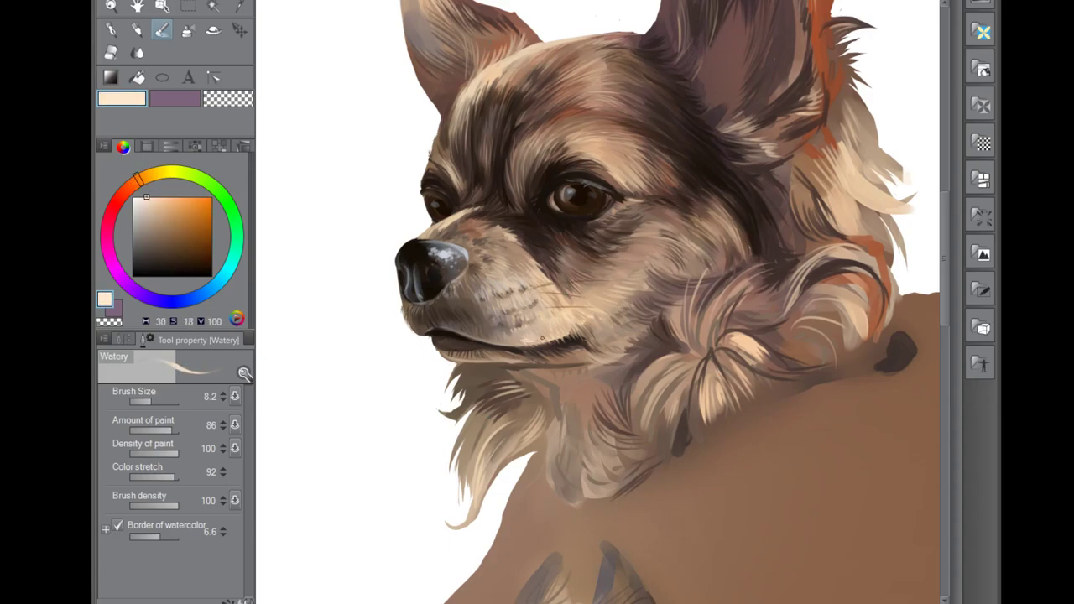
Step: Paint dark strands into the fur tuft under the chin and sample a light tan from it
{"action": "scroll", "coordinate": [419, 260], "scroll_direction": "down", "scroll_amount": 3}
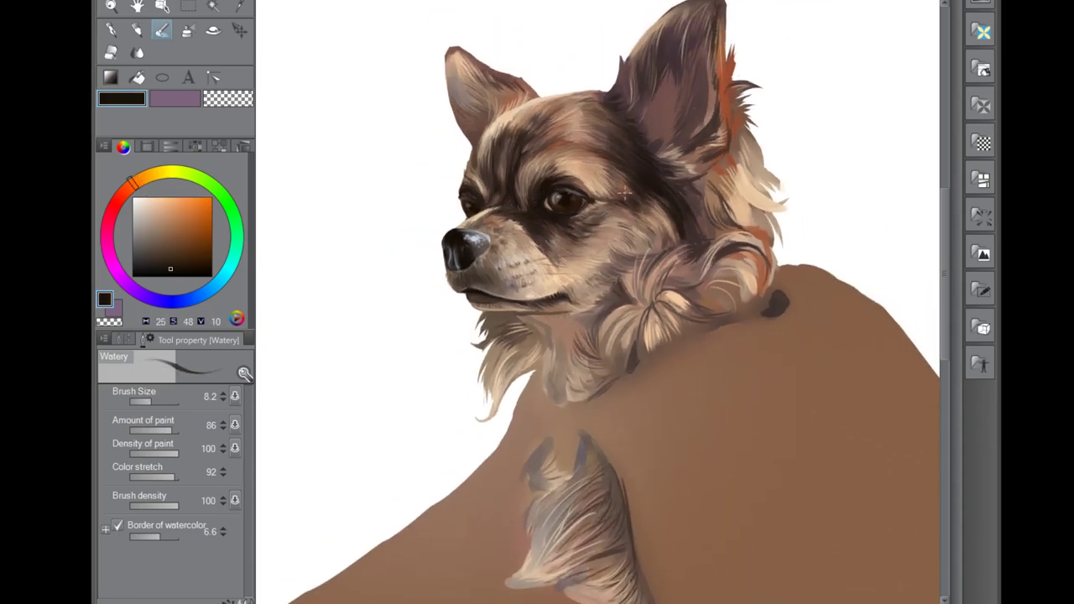
{"action": "left_click", "coordinate": [470, 235], "text": "alt"}
{"action": "mouse_move", "coordinate": [481, 333]}
{"action": "left_mouse_down"}
{"action": "mouse_move", "coordinate": [445, 364]}
{"action": "mouse_move", "coordinate": [480, 340]}
{"action": "mouse_move", "coordinate": [453, 382]}
{"action": "mouse_move", "coordinate": [476, 363]}
{"action": "mouse_move", "coordinate": [463, 392]}
{"action": "mouse_move", "coordinate": [470, 436]}
{"action": "mouse_move", "coordinate": [506, 350]}
{"action": "left_mouse_up"}
{"action": "left_click", "coordinate": [506, 352], "text": "alt"}
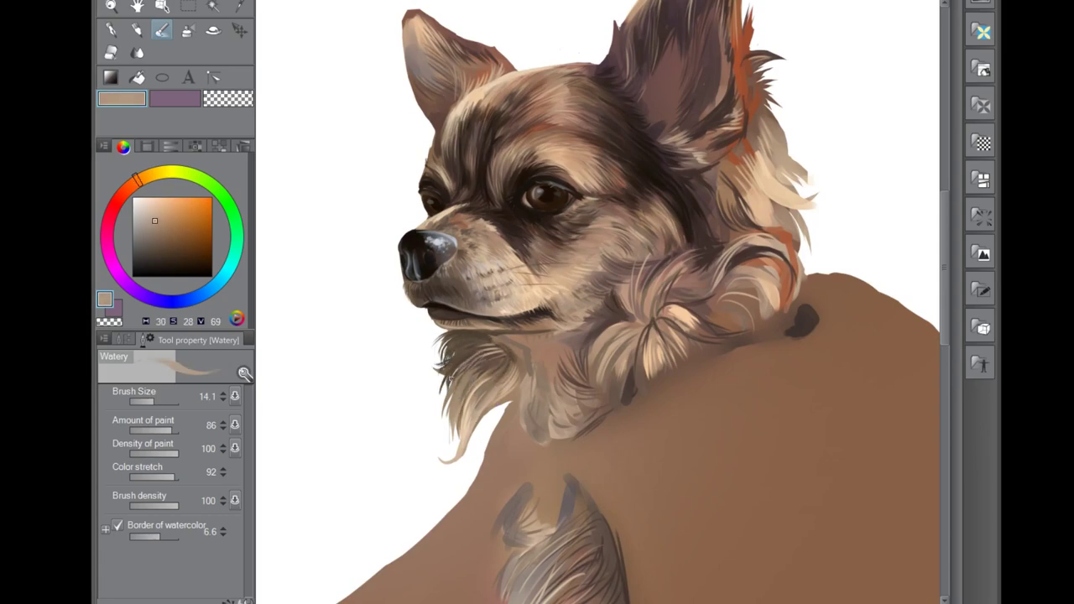
Step: Build up the hanging chin tuft with sampled grey-brown, dark and light strands at brush size 14.1
{"action": "key", "text": "j"}
{"action": "key", "text": "b"}
{"action": "left_click", "coordinate": [467, 359], "text": "alt"}
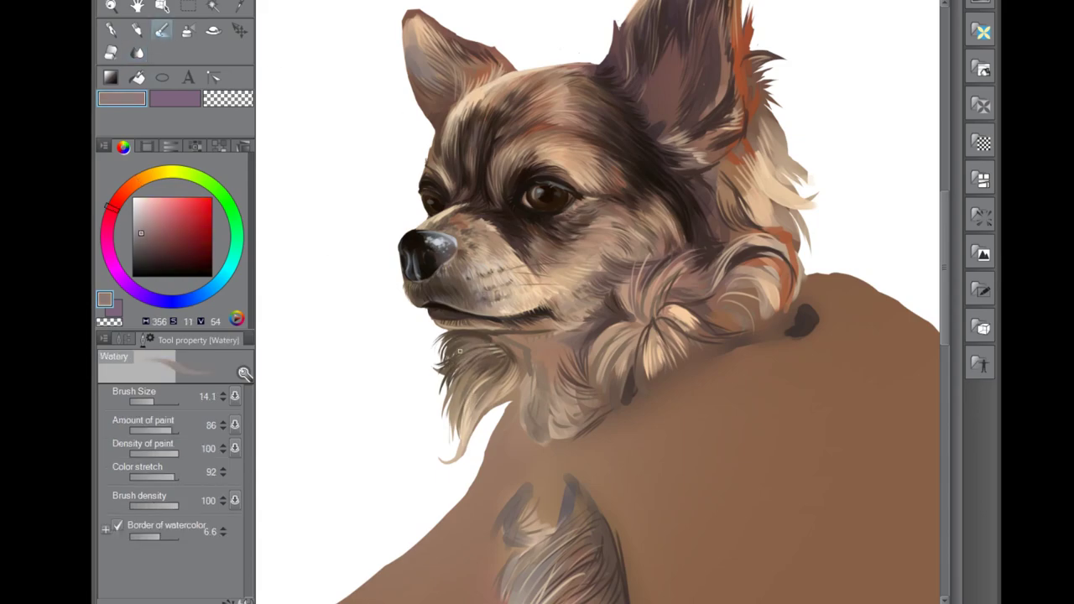
{"action": "left_click_drag", "start_coordinate": [470, 390], "coordinate": [450, 459]}
{"action": "left_click", "coordinate": [470, 394], "text": "alt"}
{"action": "mouse_move", "coordinate": [446, 367]}
{"action": "left_mouse_down"}
{"action": "mouse_move", "coordinate": [444, 411]}
{"action": "mouse_move", "coordinate": [473, 440]}
{"action": "left_mouse_up"}
{"action": "left_click_drag", "start_coordinate": [507, 402], "coordinate": [478, 436]}
{"action": "key", "text": "c"}
{"action": "left_click_drag", "start_coordinate": [451, 386], "coordinate": [449, 422]}
{"action": "left_click", "coordinate": [530, 390], "text": "alt"}
{"action": "mouse_move", "coordinate": [495, 355]}
{"action": "left_mouse_down"}
{"action": "mouse_move", "coordinate": [500, 377]}
{"action": "mouse_move", "coordinate": [484, 387]}
{"action": "left_mouse_up"}
{"action": "left_click", "coordinate": [472, 355], "text": "alt"}
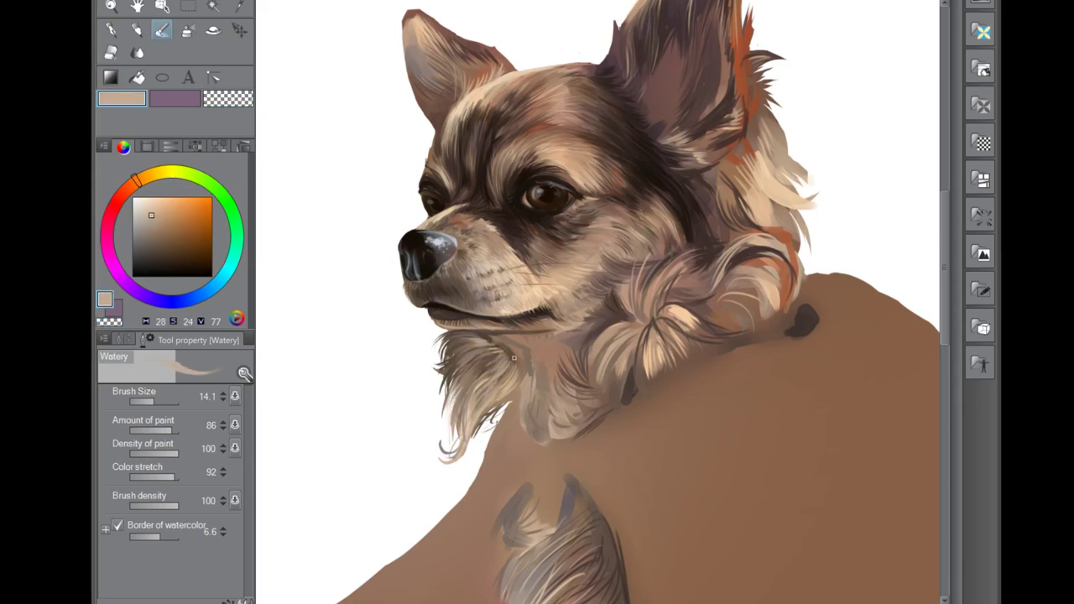
Step: Paint sampled light and mid-brown fur strands down the throat below the jaw
{"action": "mouse_move", "coordinate": [545, 347]}
{"action": "left_mouse_down"}
{"action": "mouse_move", "coordinate": [520, 344]}
{"action": "mouse_move", "coordinate": [519, 376]}
{"action": "mouse_move", "coordinate": [545, 344]}
{"action": "mouse_move", "coordinate": [530, 387]}
{"action": "mouse_move", "coordinate": [539, 392]}
{"action": "left_mouse_up"}
{"action": "left_click", "coordinate": [527, 345], "text": "alt"}
{"action": "left_click", "coordinate": [592, 308], "text": "alt"}
{"action": "mouse_move", "coordinate": [577, 351]}
{"action": "left_mouse_down"}
{"action": "mouse_move", "coordinate": [558, 376]}
{"action": "mouse_move", "coordinate": [570, 356]}
{"action": "mouse_move", "coordinate": [587, 365]}
{"action": "left_mouse_up"}
{"action": "left_click", "coordinate": [492, 336], "text": "alt"}
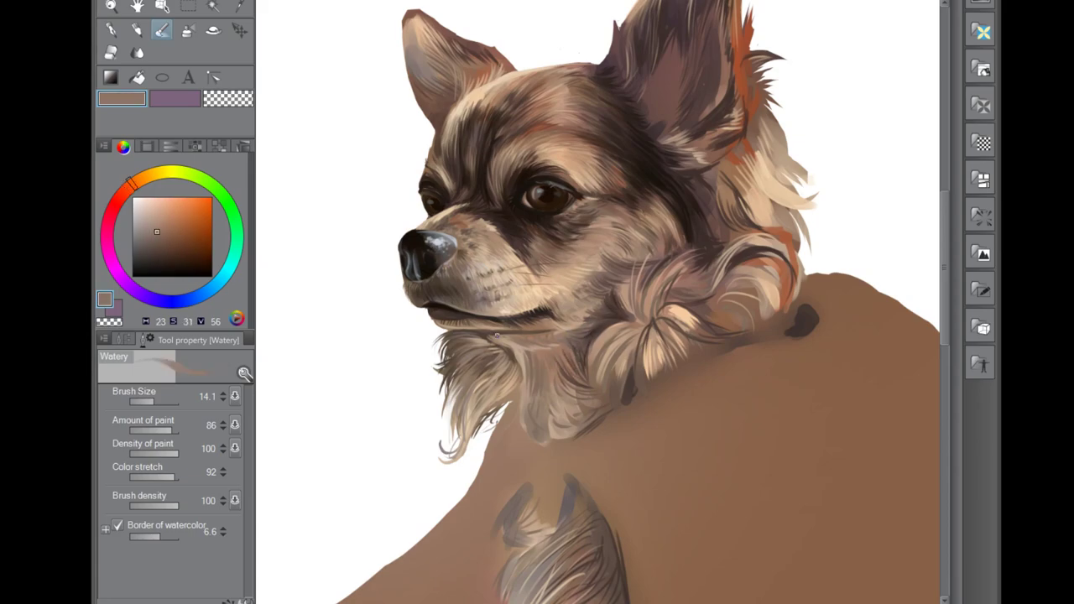
{"action": "left_click", "coordinate": [610, 282], "text": "alt"}
{"action": "left_click_drag", "start_coordinate": [579, 353], "coordinate": [561, 387]}
{"action": "left_click_drag", "start_coordinate": [597, 307], "coordinate": [594, 351]}
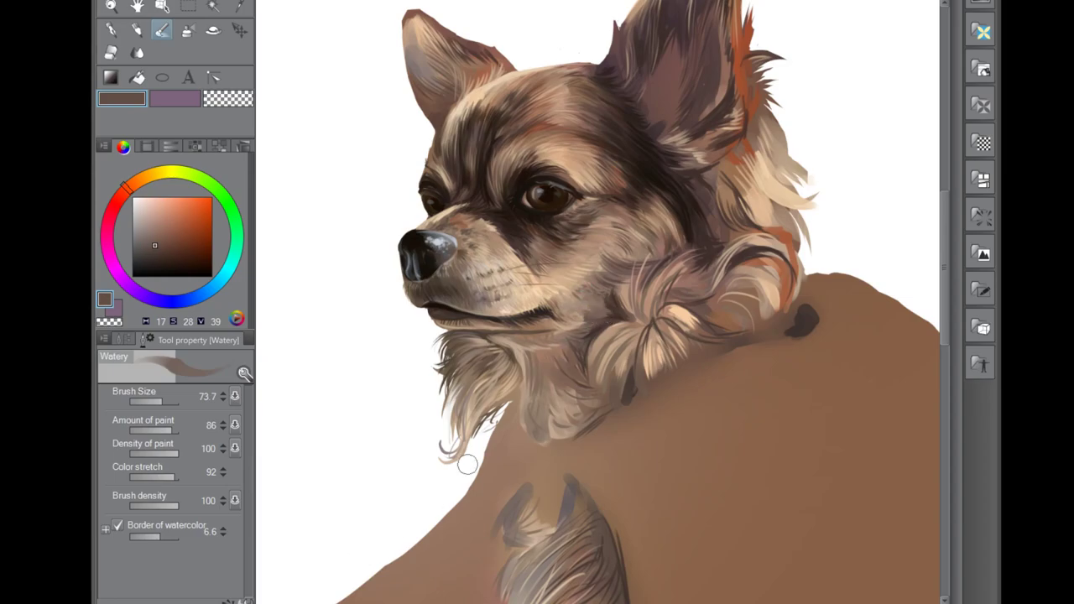
Step: Deepen the throat fur with sampled dark brown strokes at brush size 24.5
{"action": "left_click", "coordinate": [470, 377], "text": "alt"}
{"action": "key", "text": "bracketleft"}
{"action": "key", "text": "bracketleft"}
{"action": "key", "text": "bracketleft"}
{"action": "key", "text": "bracketleft"}
{"action": "left_click", "coordinate": [574, 295], "text": "alt"}
{"action": "left_click_drag", "start_coordinate": [544, 364], "coordinate": [545, 390]}
{"action": "left_click_drag", "start_coordinate": [575, 350], "coordinate": [554, 393]}
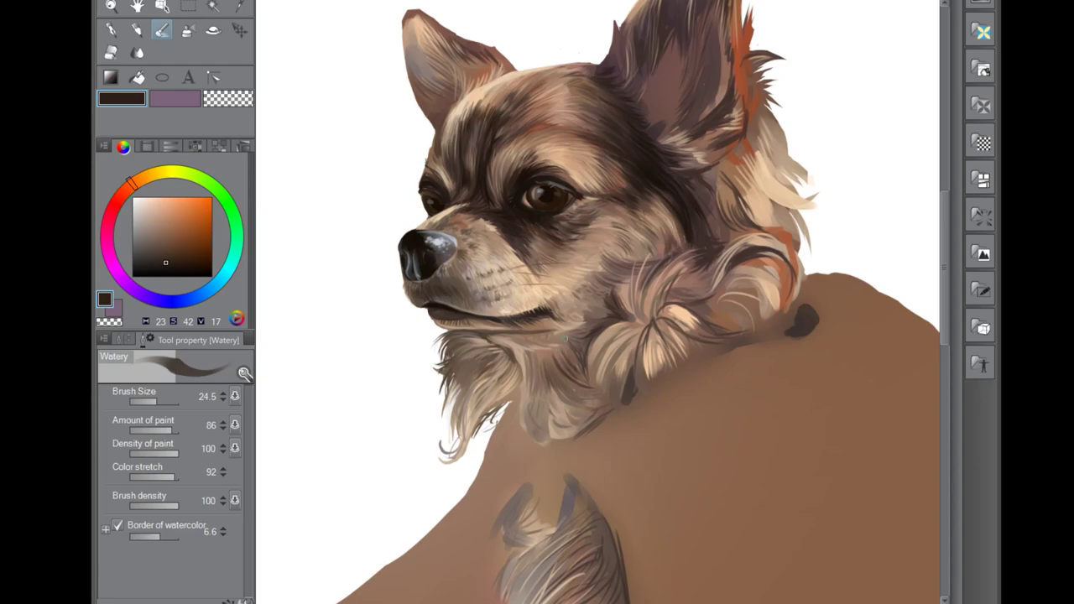
Step: Blend the throat fur and repaint dark and light strands between the throat and the neck ruff at brush size 24.5
{"action": "key", "text": "j"}
{"action": "left_click_drag", "start_coordinate": [576, 353], "coordinate": [585, 390]}
{"action": "key", "text": "b"}
{"action": "left_click", "coordinate": [585, 390], "text": "alt"}
{"action": "mouse_move", "coordinate": [591, 336]}
{"action": "left_mouse_down"}
{"action": "mouse_move", "coordinate": [585, 375]}
{"action": "mouse_move", "coordinate": [587, 411]}
{"action": "left_mouse_up"}
{"action": "mouse_move", "coordinate": [544, 361]}
{"action": "left_mouse_down"}
{"action": "mouse_move", "coordinate": [555, 405]}
{"action": "mouse_move", "coordinate": [592, 407]}
{"action": "left_mouse_up"}
{"action": "left_click", "coordinate": [586, 413], "text": "alt"}
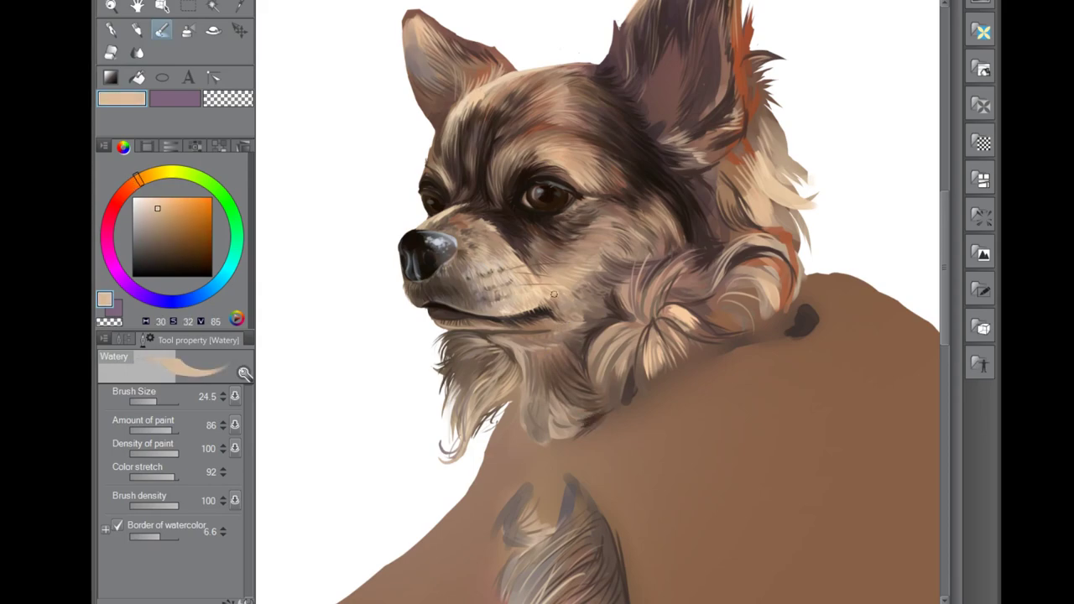
{"action": "left_click", "coordinate": [579, 372], "text": "alt"}
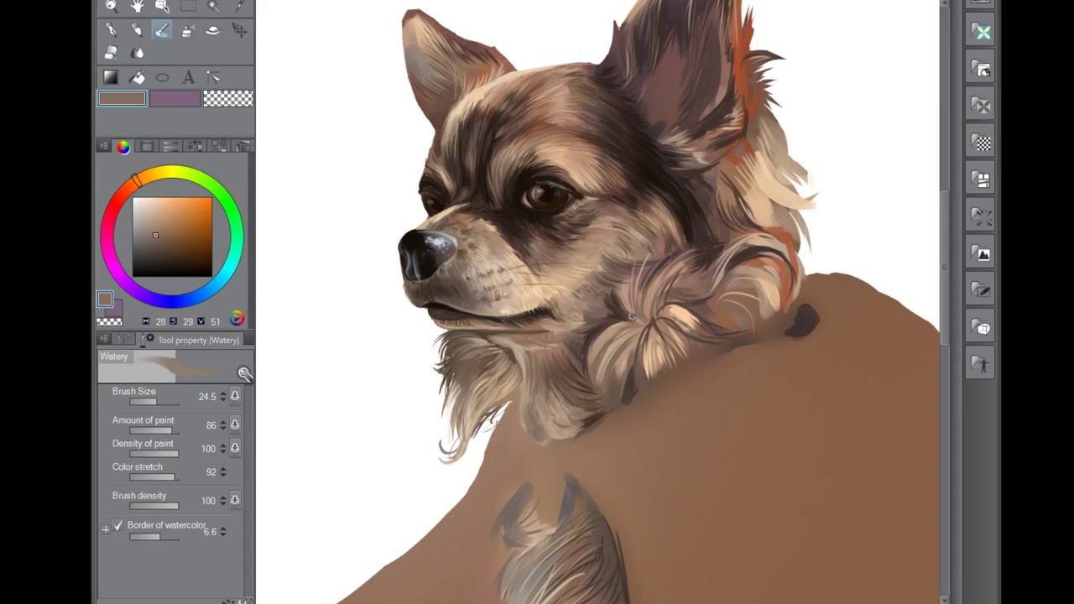
Step: Shape the near edge of the neck ruff with sampled brown strands, reducing the brush size for finer strokes
{"action": "mouse_move", "coordinate": [605, 334]}
{"action": "left_mouse_down"}
{"action": "mouse_move", "coordinate": [596, 369]}
{"action": "mouse_move", "coordinate": [639, 331]}
{"action": "mouse_move", "coordinate": [604, 396]}
{"action": "left_mouse_up"}
{"action": "left_click_drag", "start_coordinate": [638, 327], "coordinate": [621, 397]}
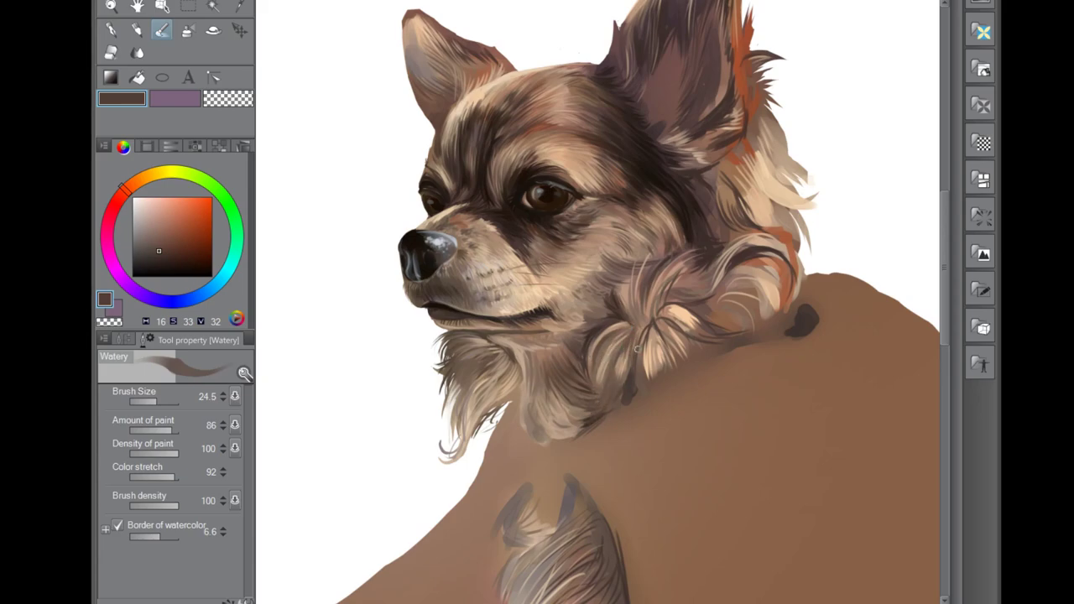
{"action": "left_click", "coordinate": [639, 339], "text": "alt"}
{"action": "left_click", "coordinate": [638, 338], "text": "alt"}
{"action": "key", "text": "bracketleft"}
{"action": "mouse_move", "coordinate": [604, 323]}
{"action": "left_mouse_down"}
{"action": "mouse_move", "coordinate": [573, 378]}
{"action": "mouse_move", "coordinate": [586, 367]}
{"action": "left_mouse_up"}
{"action": "left_click_drag", "start_coordinate": [580, 395], "coordinate": [560, 426]}
Step: Detail the radiating neck ruff below the cheek with dark and light strands, softening them with the blending tool
{"action": "left_click_drag", "start_coordinate": [627, 290], "coordinate": [607, 320]}
{"action": "mouse_move", "coordinate": [624, 267]}
{"action": "left_mouse_down"}
{"action": "mouse_move", "coordinate": [644, 285]}
{"action": "mouse_move", "coordinate": [623, 347]}
{"action": "mouse_move", "coordinate": [636, 339]}
{"action": "mouse_move", "coordinate": [632, 328]}
{"action": "mouse_move", "coordinate": [630, 358]}
{"action": "left_mouse_up"}
{"action": "left_click", "coordinate": [633, 290], "text": "alt"}
{"action": "left_click", "coordinate": [625, 334], "text": "alt"}
{"action": "left_click_drag", "start_coordinate": [619, 395], "coordinate": [634, 354]}
{"action": "mouse_move", "coordinate": [660, 292]}
{"action": "left_mouse_down"}
{"action": "mouse_move", "coordinate": [641, 329]}
{"action": "mouse_move", "coordinate": [653, 353]}
{"action": "mouse_move", "coordinate": [643, 379]}
{"action": "left_mouse_up"}
{"action": "key", "text": "j"}
{"action": "key", "text": "b"}
{"action": "left_click_drag", "start_coordinate": [685, 330], "coordinate": [675, 346]}
{"action": "left_click_drag", "start_coordinate": [637, 283], "coordinate": [634, 327]}
{"action": "mouse_move", "coordinate": [679, 292]}
{"action": "left_mouse_down"}
{"action": "mouse_move", "coordinate": [721, 262]}
{"action": "mouse_move", "coordinate": [681, 292]}
{"action": "left_mouse_up"}
Step: Blend the ruff and add dark fur strokes along its top, behind the cheek and up the temple at brush size 16.2
{"action": "key", "text": "j"}
{"action": "key", "text": "b"}
{"action": "left_click", "coordinate": [693, 259], "text": "alt"}
{"action": "mouse_move", "coordinate": [704, 232]}
{"action": "left_mouse_down"}
{"action": "mouse_move", "coordinate": [691, 247]}
{"action": "mouse_move", "coordinate": [699, 236]}
{"action": "left_mouse_up"}
{"action": "left_click_drag", "start_coordinate": [701, 188], "coordinate": [693, 211]}
{"action": "left_click_drag", "start_coordinate": [610, 316], "coordinate": [580, 354]}
{"action": "mouse_move", "coordinate": [715, 247]}
{"action": "left_mouse_down"}
{"action": "mouse_move", "coordinate": [703, 237]}
{"action": "mouse_move", "coordinate": [718, 258]}
{"action": "left_mouse_up"}
{"action": "left_click_drag", "start_coordinate": [683, 180], "coordinate": [707, 199]}
{"action": "left_click_drag", "start_coordinate": [681, 144], "coordinate": [661, 129]}
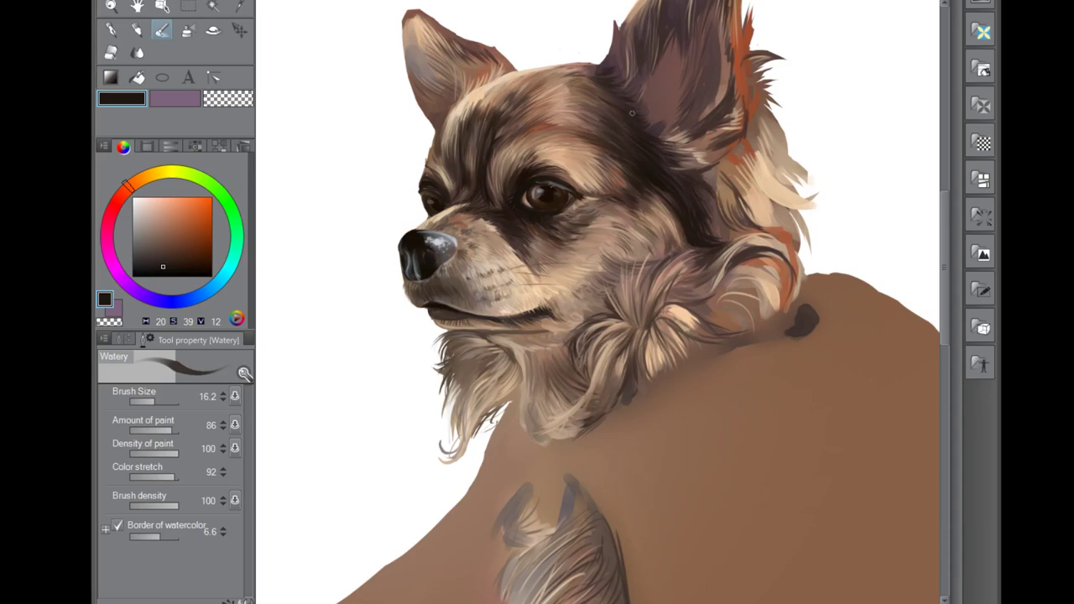
Step: Paint sampled brown and grey-brown strands through the curled neck fur below the ear at brush size 16.2
{"action": "left_click", "coordinate": [709, 324], "text": "alt"}
{"action": "left_click", "coordinate": [742, 247], "text": "alt"}
{"action": "left_click", "coordinate": [710, 276], "text": "alt"}
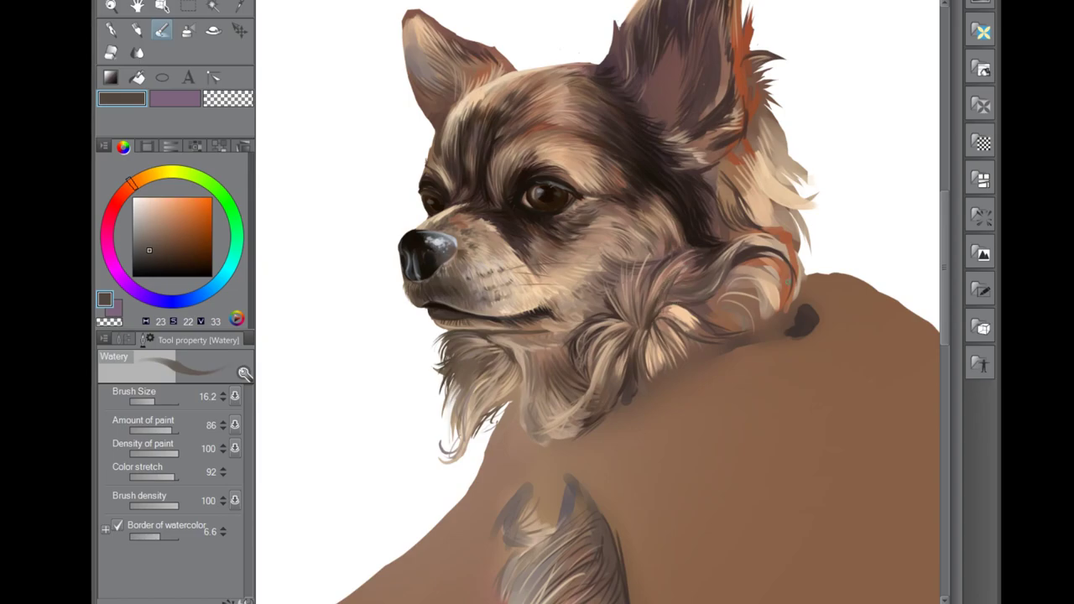
{"action": "left_click", "coordinate": [690, 302], "text": "alt"}
{"action": "left_click_drag", "start_coordinate": [727, 284], "coordinate": [776, 290]}
{"action": "left_click", "coordinate": [696, 290], "text": "alt"}
{"action": "mouse_move", "coordinate": [682, 289]}
{"action": "left_mouse_down"}
{"action": "mouse_move", "coordinate": [708, 269]}
{"action": "mouse_move", "coordinate": [704, 287]}
{"action": "mouse_move", "coordinate": [659, 298]}
{"action": "mouse_move", "coordinate": [734, 297]}
{"action": "mouse_move", "coordinate": [755, 280]}
{"action": "left_mouse_up"}
{"action": "left_click", "coordinate": [704, 288], "text": "alt"}
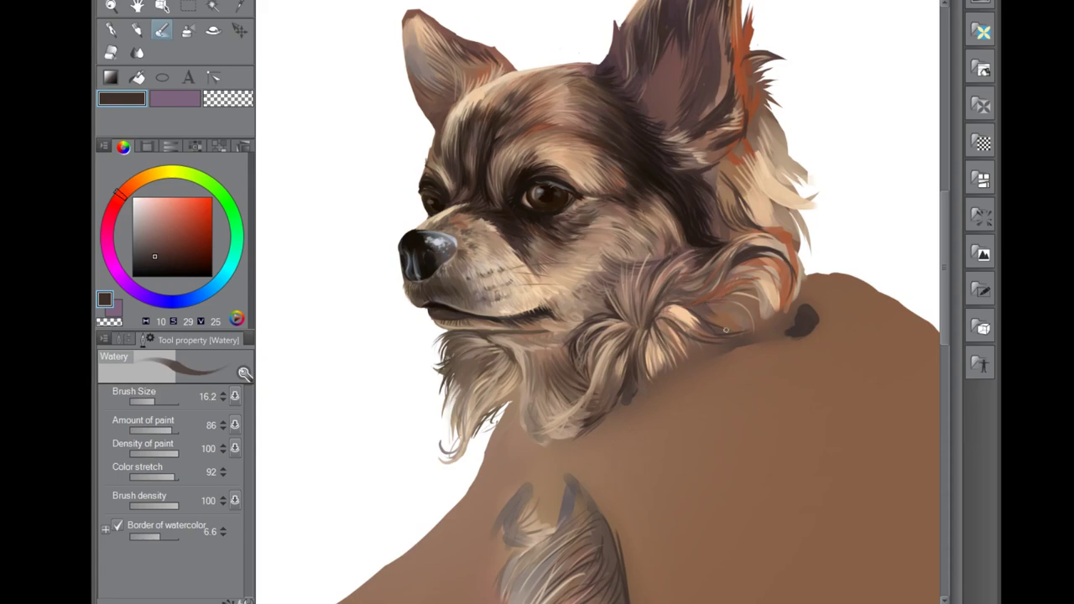
Step: Draw thin light peach highlight hairs over the neck ruff and curled fur with the G-pen at size 9.4
{"action": "key", "text": "b"}
{"action": "left_click", "coordinate": [749, 250], "text": "alt"}
{"action": "key", "text": "p"}
{"action": "left_click_drag", "start_coordinate": [625, 319], "coordinate": [578, 375]}
{"action": "left_click_drag", "start_coordinate": [641, 319], "coordinate": [638, 382]}
{"action": "left_click_drag", "start_coordinate": [721, 283], "coordinate": [745, 236]}
{"action": "left_click_drag", "start_coordinate": [765, 277], "coordinate": [782, 232]}
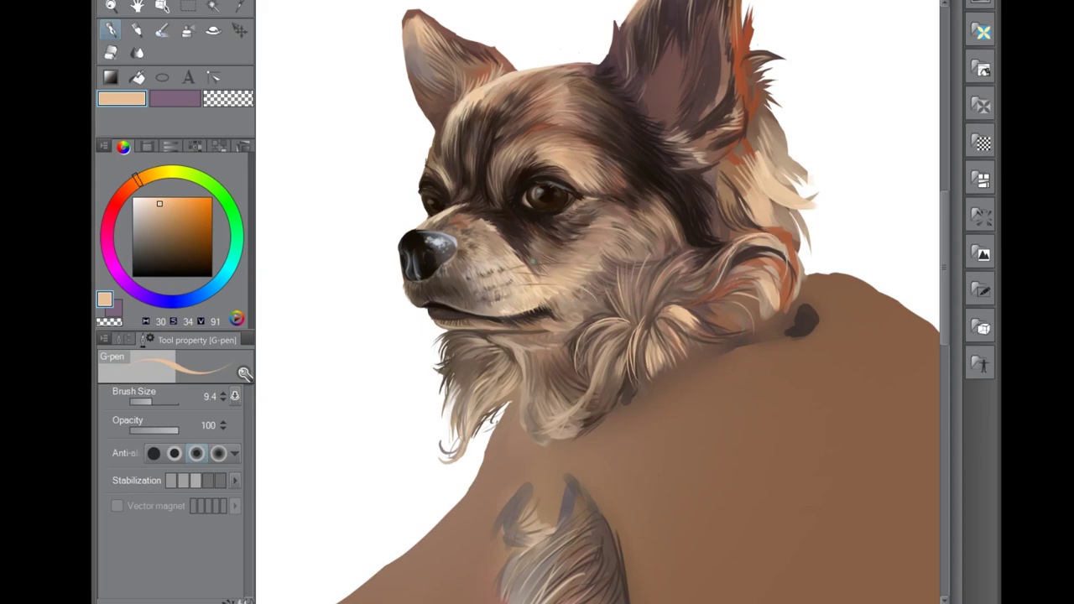